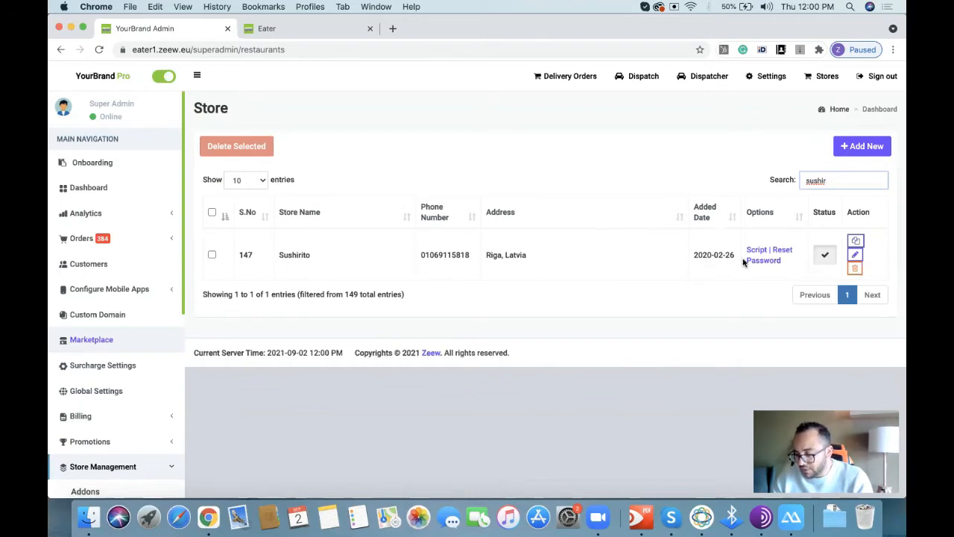
Step: Open the Sushirito store for editing and review the available cities in its store information
{"action": "left_click", "coordinate": [856, 255]}
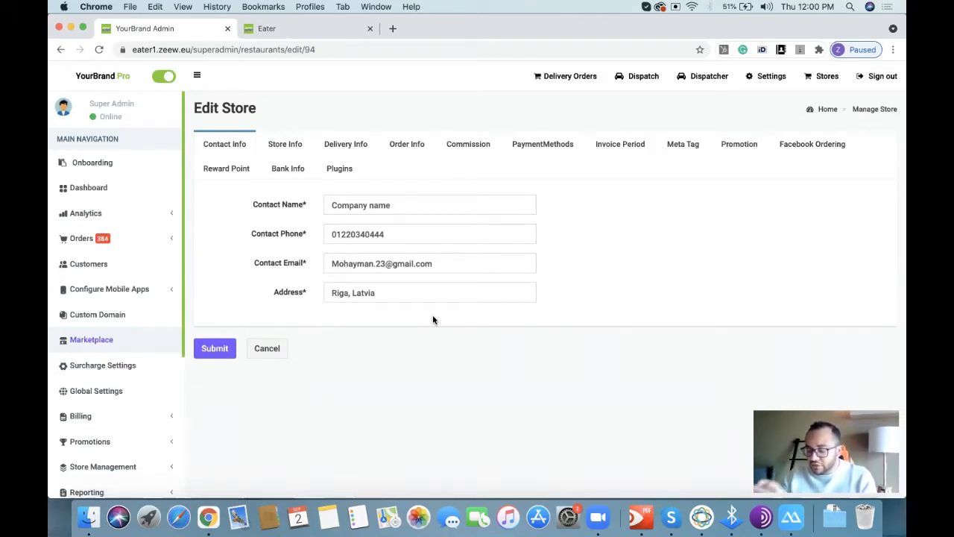
{"action": "left_click", "coordinate": [284, 150]}
{"action": "scroll", "coordinate": [254, 229], "scroll_direction": "down", "scroll_amount": 2}
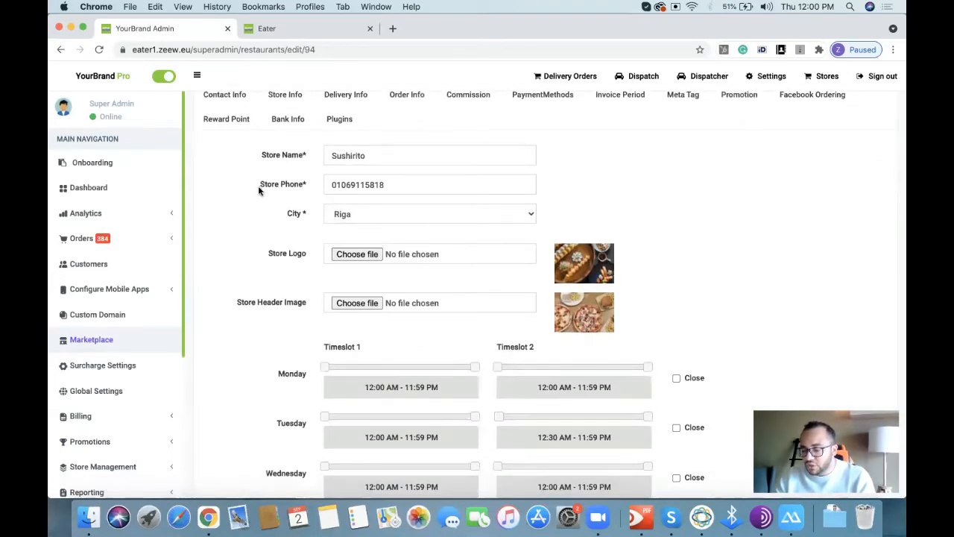
{"action": "left_click", "coordinate": [363, 213]}
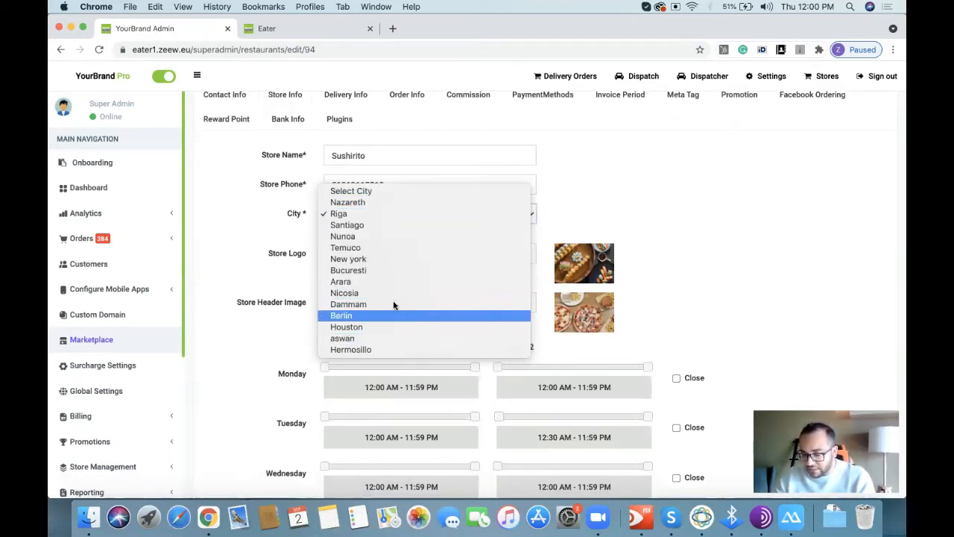
{"action": "left_click", "coordinate": [284, 223]}
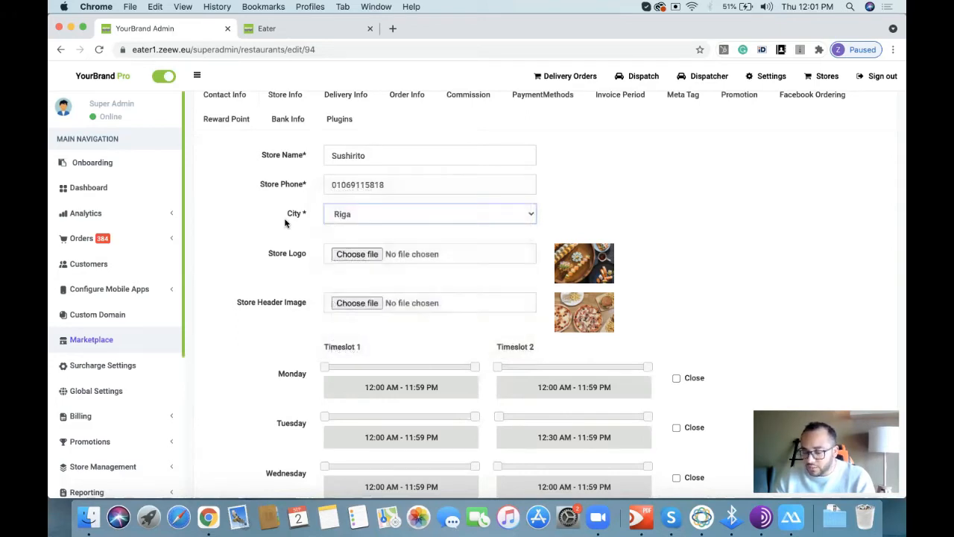
{"action": "scroll", "coordinate": [284, 223], "scroll_direction": "down", "scroll_amount": 2}
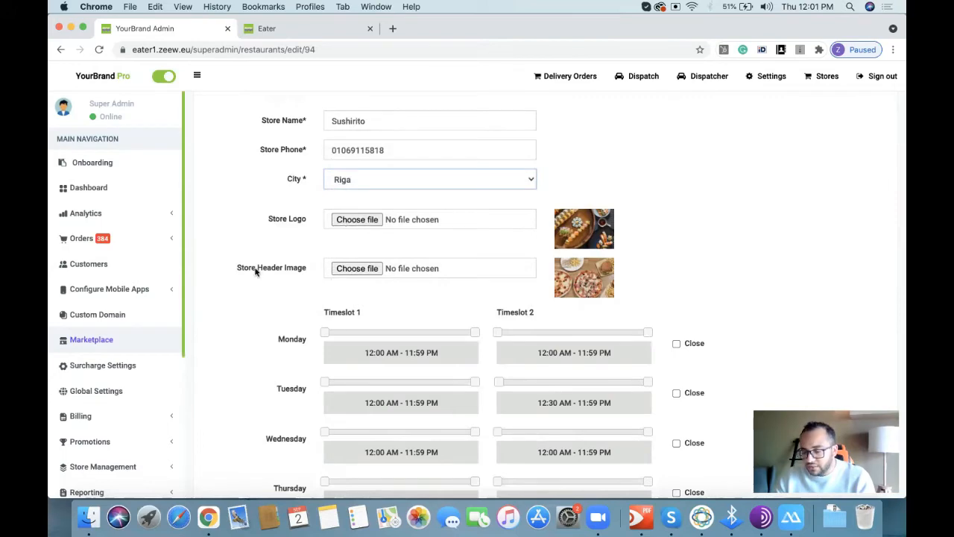
Step: Switch to the Eater storefront and open Sushirito's menu page from the nearby offers
{"action": "left_click", "coordinate": [313, 30]}
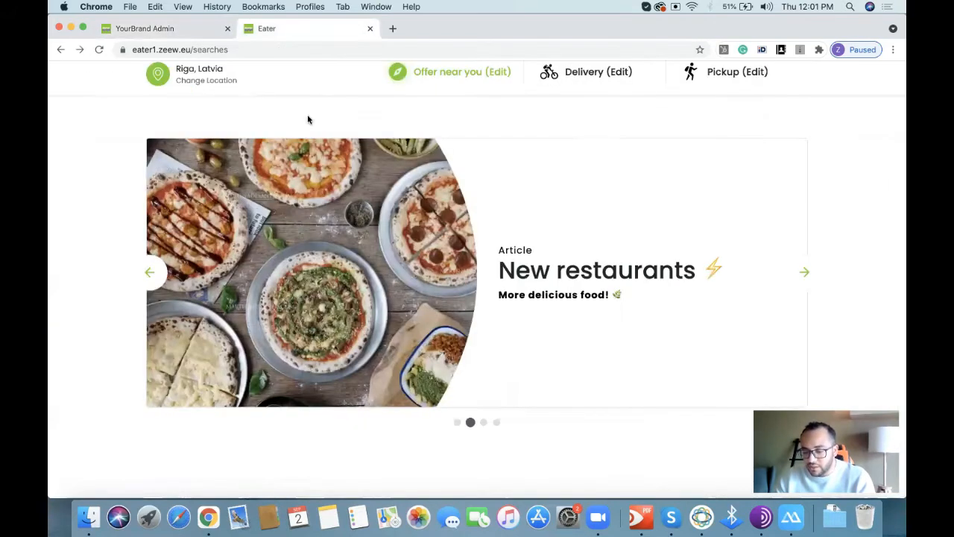
{"action": "scroll", "coordinate": [284, 403], "scroll_direction": "down", "scroll_amount": 5}
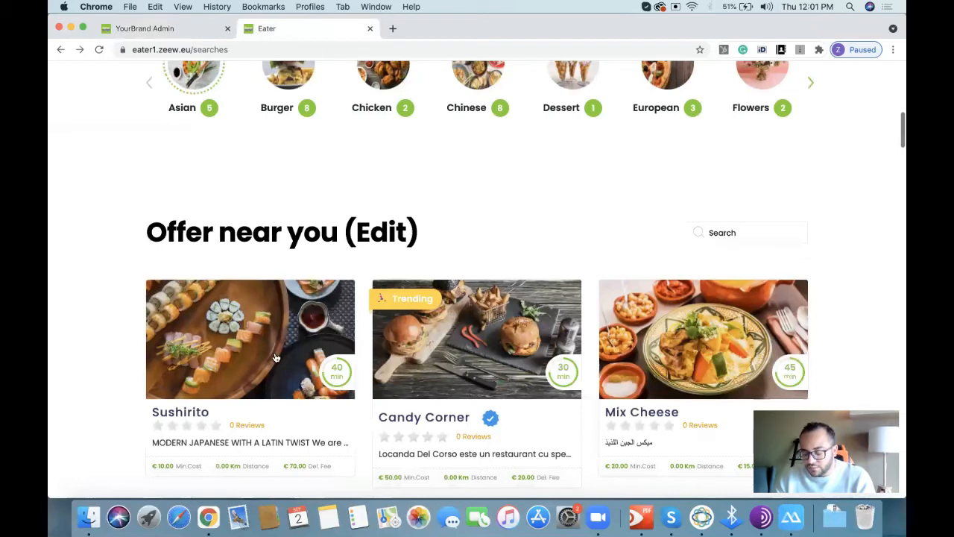
{"action": "left_click", "coordinate": [274, 358]}
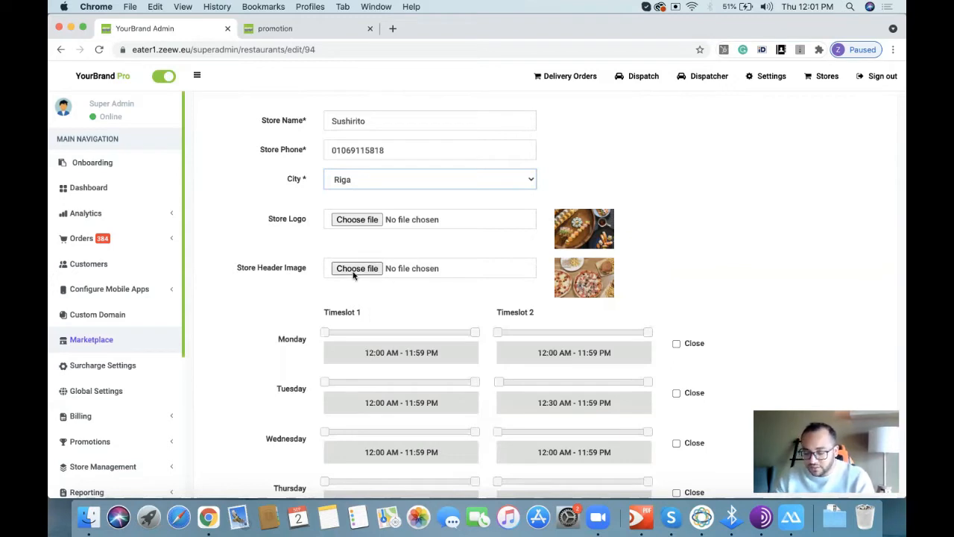
Step: Back in the store's admin form, set Monday's Timeslot 1 to 12:00 AM - 11:30 PM and toggle Monday's Close option on and off
{"action": "scroll", "coordinate": [354, 270], "scroll_direction": "down", "scroll_amount": 5}
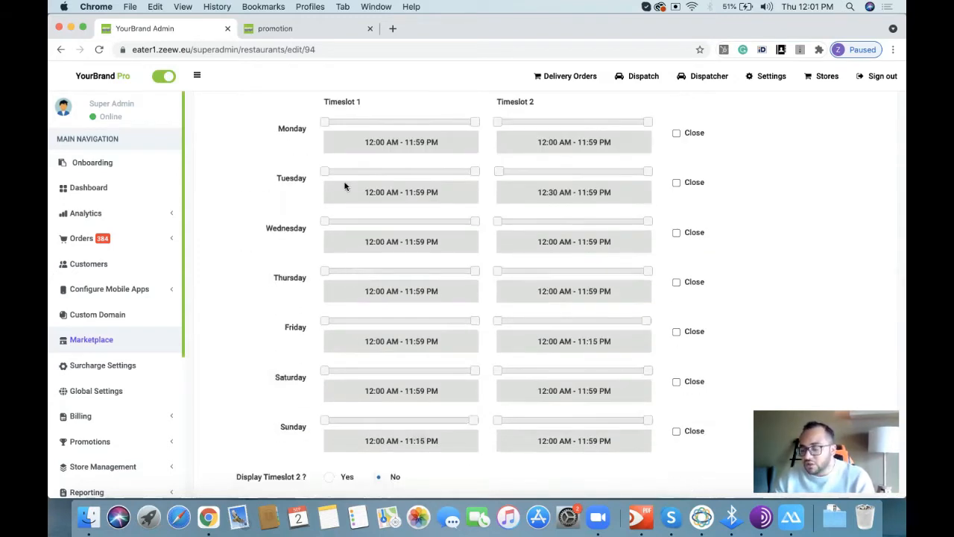
{"action": "scroll", "coordinate": [365, 254], "scroll_direction": "down", "scroll_amount": 5}
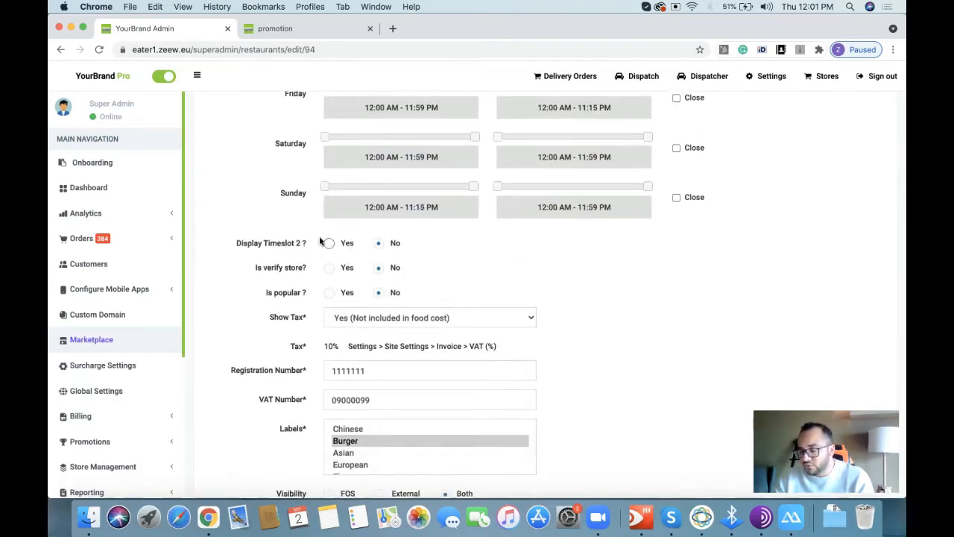
{"action": "scroll", "coordinate": [285, 230], "scroll_direction": "up", "scroll_amount": 5}
{"action": "scroll", "coordinate": [286, 232], "scroll_direction": "up", "scroll_amount": 1}
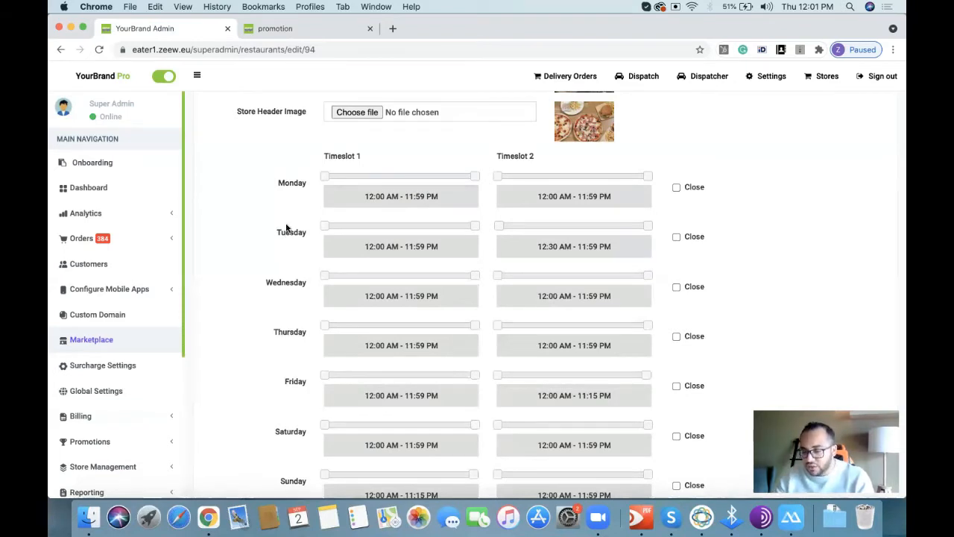
{"action": "mouse_move", "coordinate": [323, 177]}
{"action": "left_mouse_down"}
{"action": "mouse_move", "coordinate": [386, 177]}
{"action": "mouse_move", "coordinate": [317, 179]}
{"action": "left_mouse_up"}
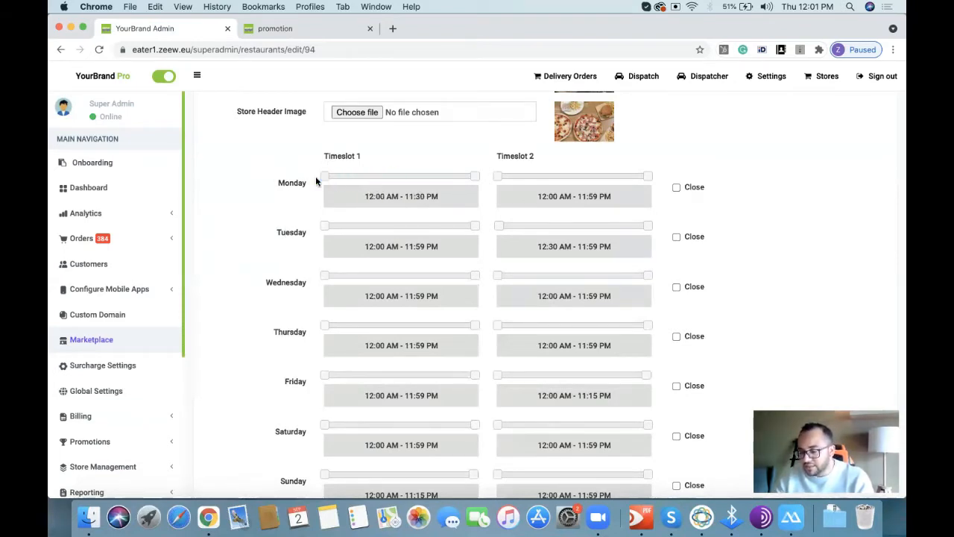
{"action": "left_click", "coordinate": [676, 188]}
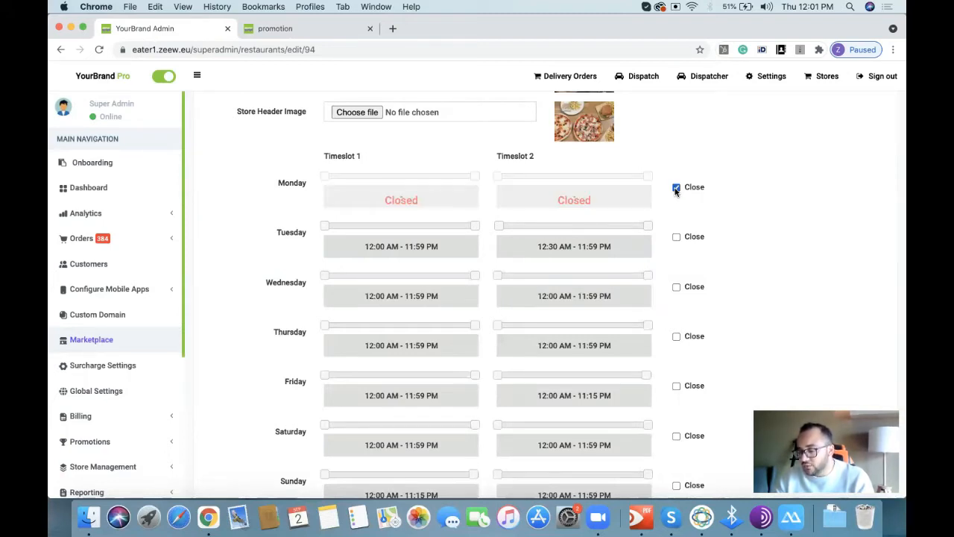
{"action": "left_click", "coordinate": [676, 188]}
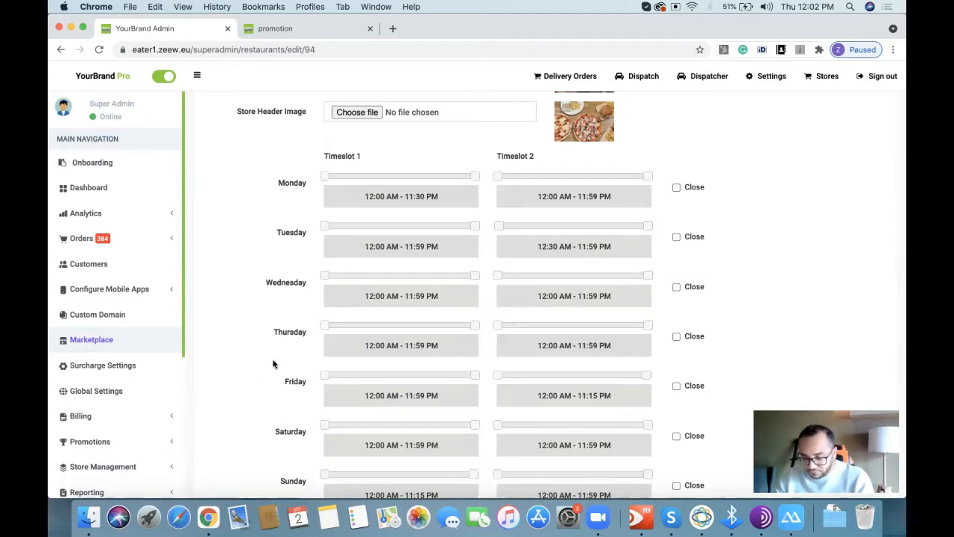
Step: Locate the verify store setting and check the verified badge on Candy Corner in the reloaded storefront listing
{"action": "scroll", "coordinate": [274, 361], "scroll_direction": "down", "scroll_amount": 5}
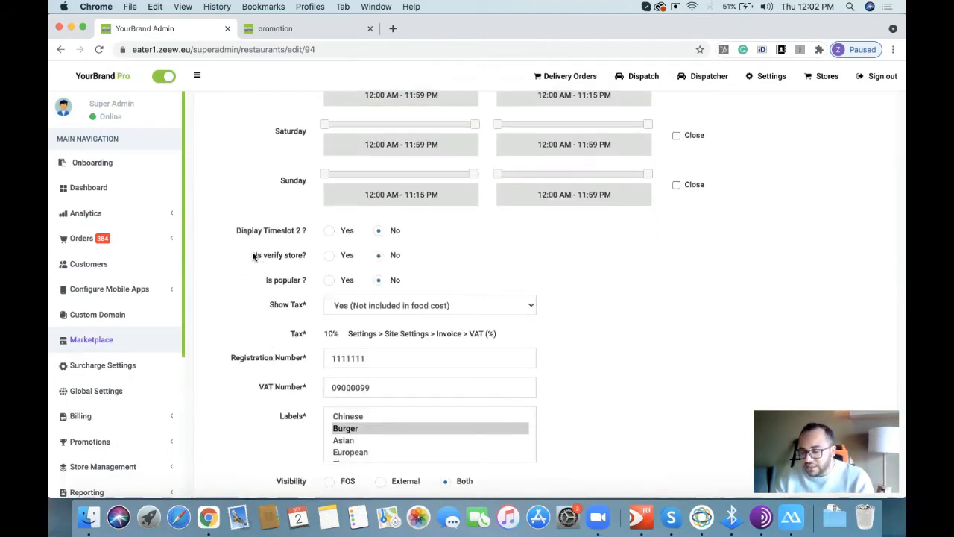
{"action": "left_click_drag", "start_coordinate": [255, 254], "coordinate": [304, 260]}
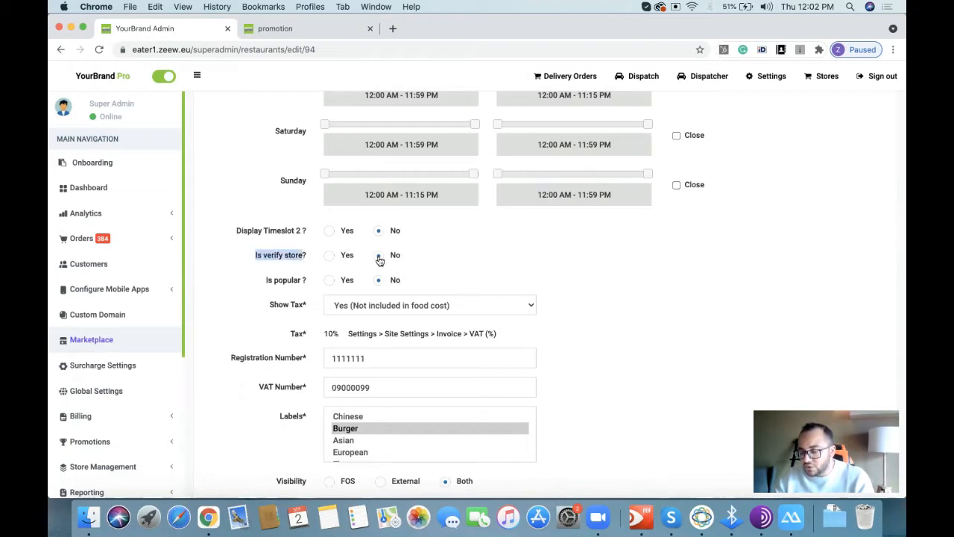
{"action": "left_click", "coordinate": [312, 30]}
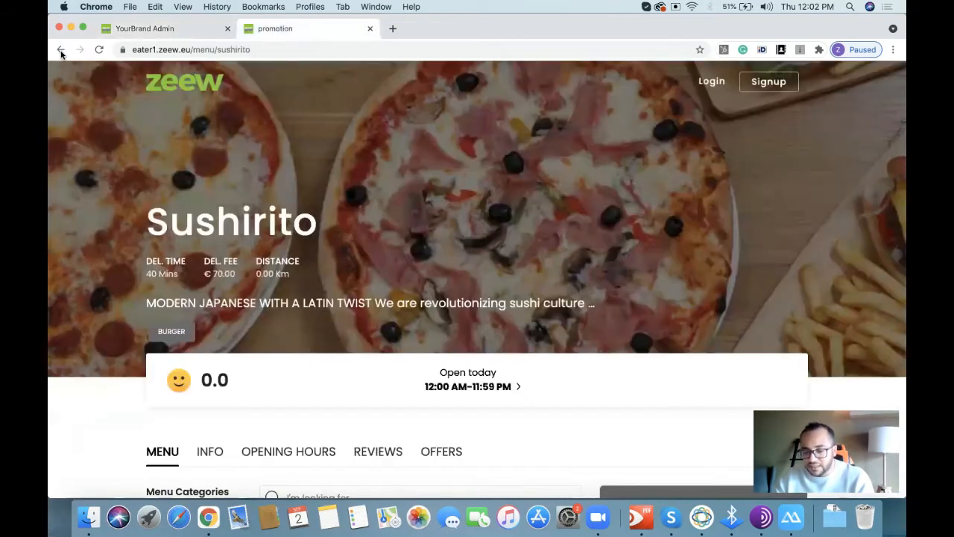
{"action": "key", "text": "cmd+r"}
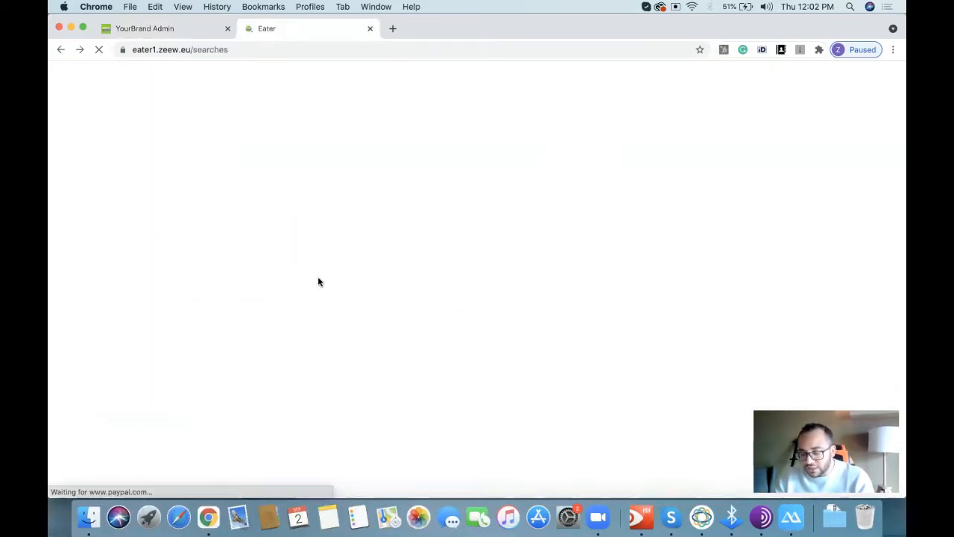
{"action": "mouse_move", "coordinate": [497, 246]}
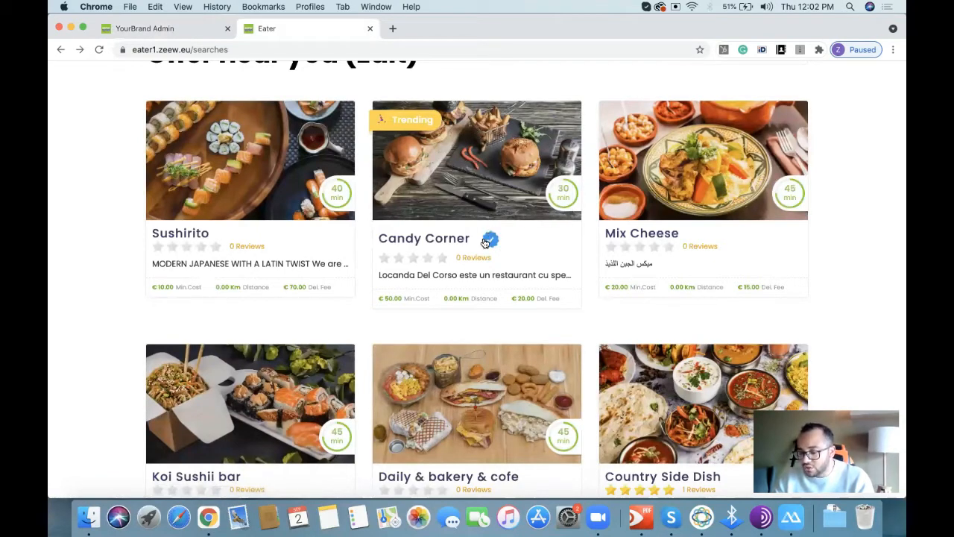
Step: Return to the store's admin form and review the Show Tax options and the Tax field's VAT (%) settings path
{"action": "left_click", "coordinate": [172, 30]}
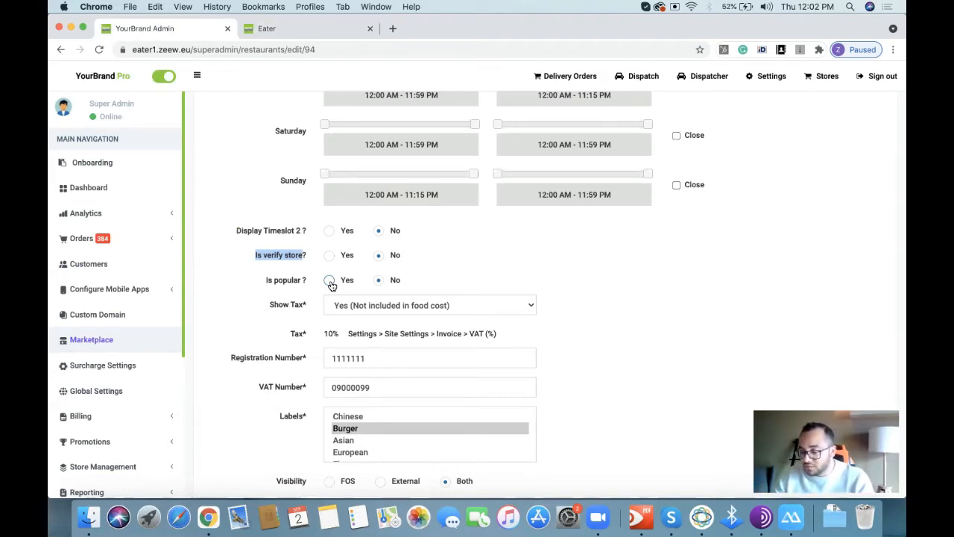
{"action": "left_click_drag", "start_coordinate": [268, 306], "coordinate": [304, 312]}
{"action": "left_click", "coordinate": [381, 307]}
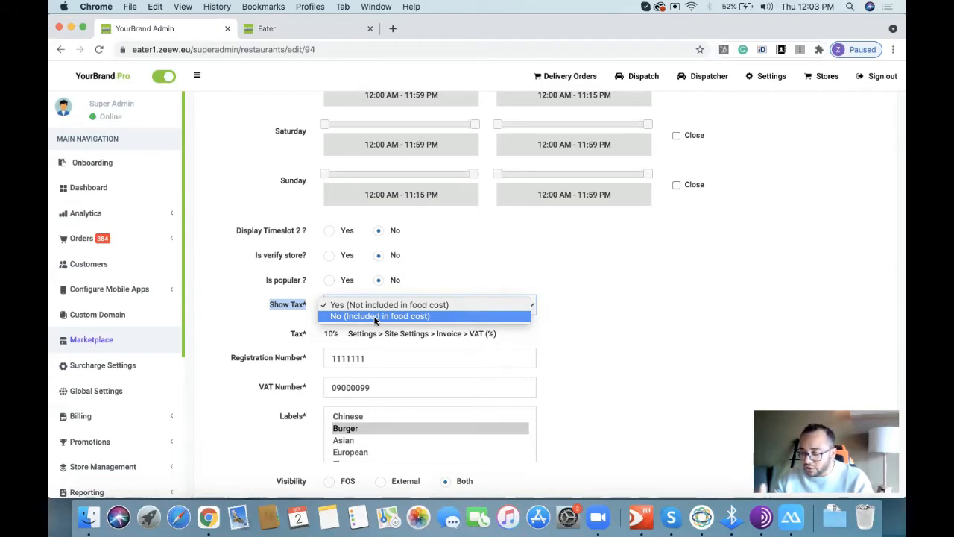
{"action": "left_click", "coordinate": [540, 336]}
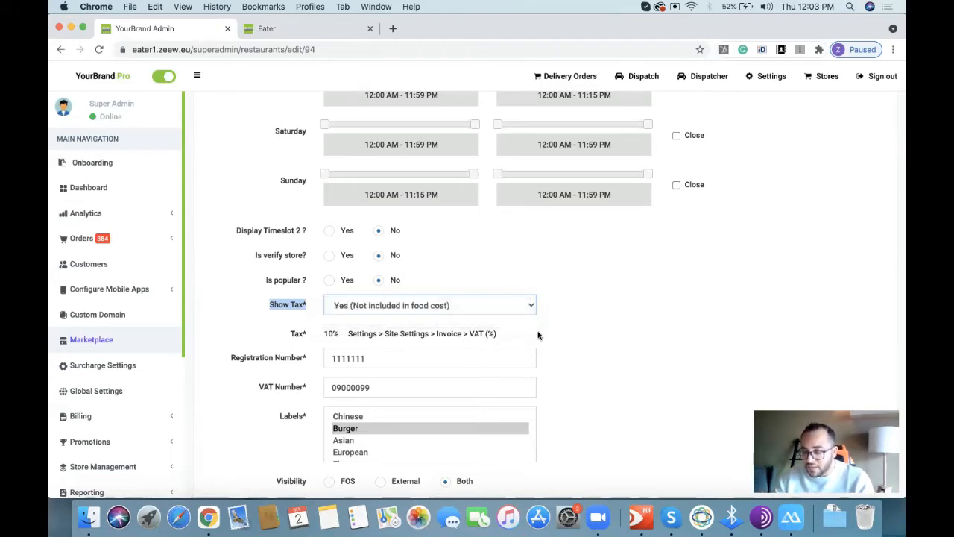
{"action": "scroll", "coordinate": [305, 351], "scroll_direction": "down", "scroll_amount": 1}
{"action": "double_click", "coordinate": [314, 301]}
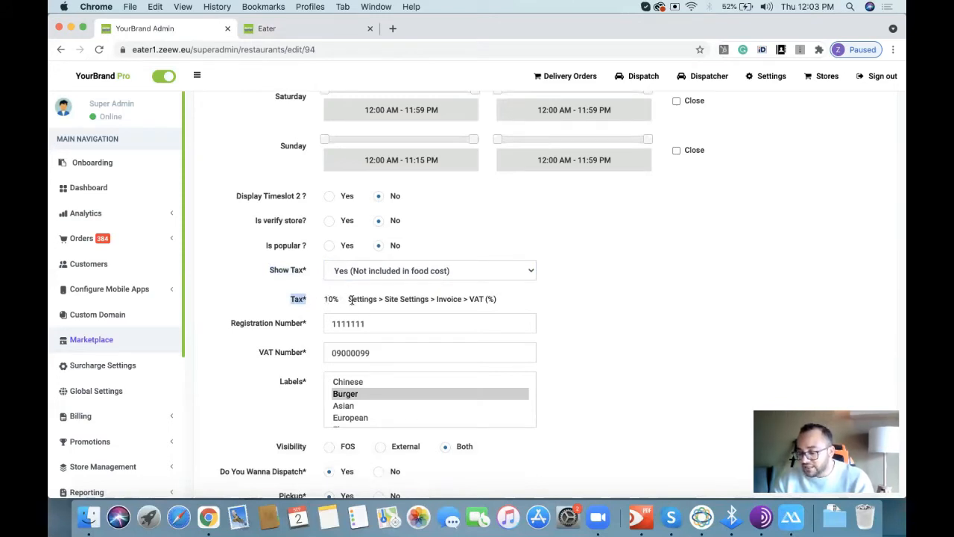
{"action": "left_click_drag", "start_coordinate": [434, 299], "coordinate": [468, 299]}
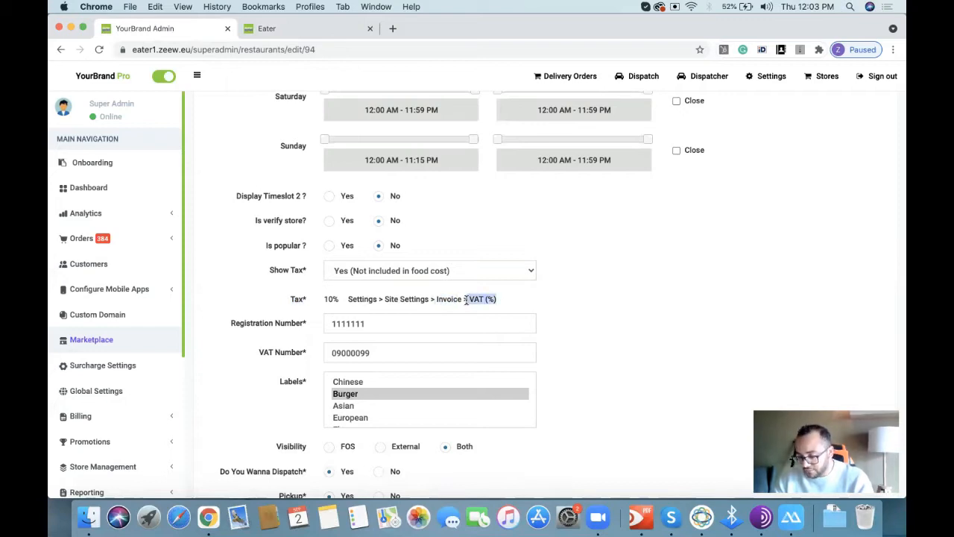
Step: Examine the store's registration number and VAT number fields and the available categories under Labels
{"action": "scroll", "coordinate": [601, 332], "scroll_direction": "down", "scroll_amount": 3}
{"action": "left_click_drag", "start_coordinate": [232, 233], "coordinate": [310, 234]}
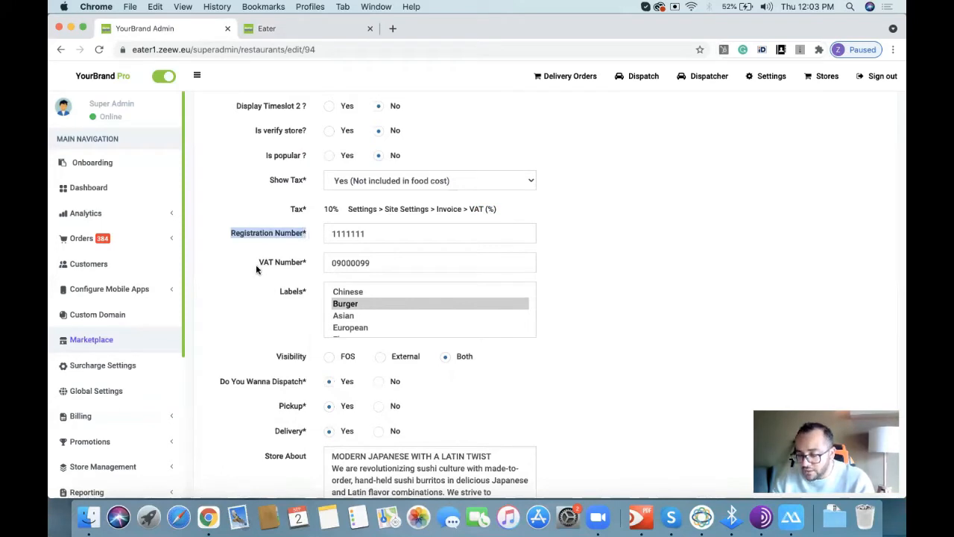
{"action": "left_click", "coordinate": [294, 272]}
{"action": "scroll", "coordinate": [302, 318], "scroll_direction": "down", "scroll_amount": 1}
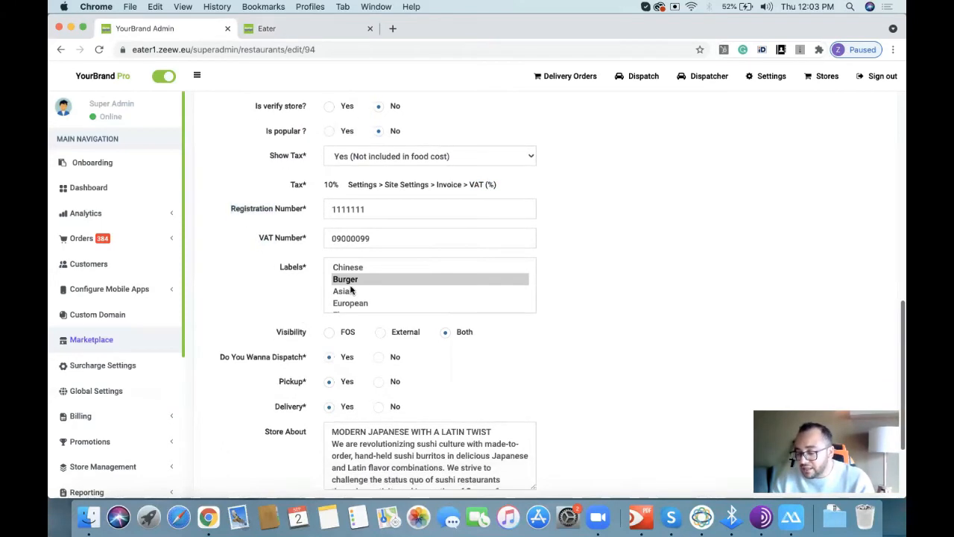
{"action": "scroll", "coordinate": [356, 288], "scroll_direction": "down", "scroll_amount": 3}
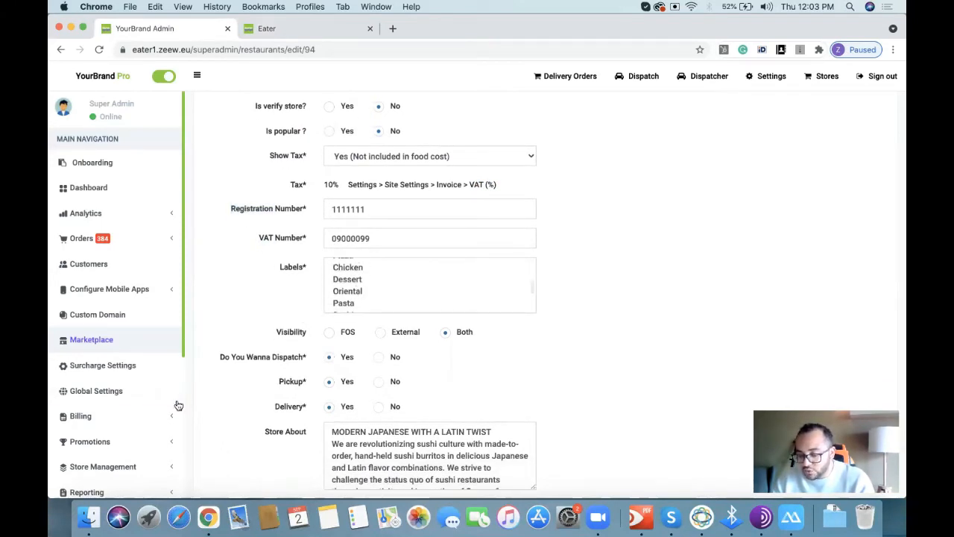
{"action": "scroll", "coordinate": [173, 400], "scroll_direction": "down", "scroll_amount": 3}
{"action": "scroll", "coordinate": [381, 282], "scroll_direction": "up", "scroll_amount": 4}
{"action": "scroll", "coordinate": [381, 281], "scroll_direction": "up", "scroll_amount": 1}
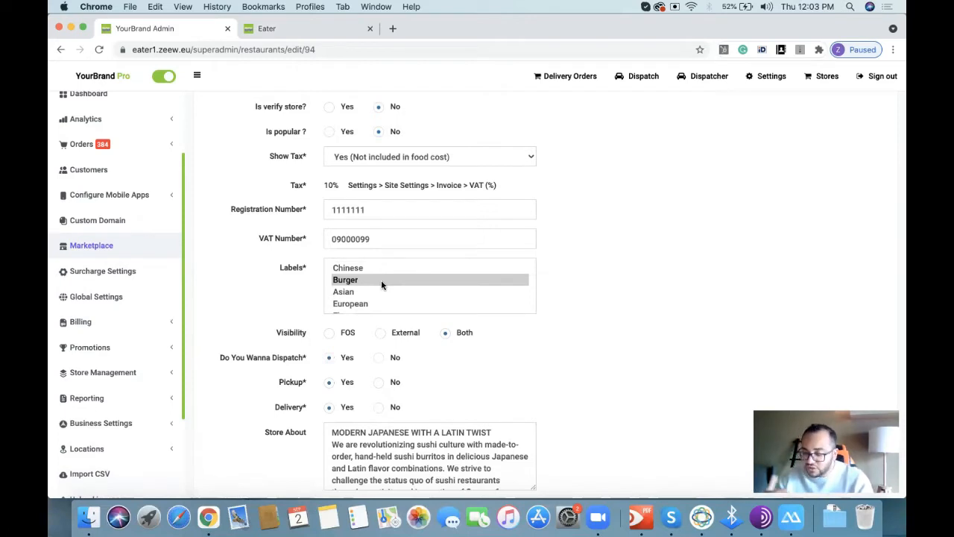
Step: Extend the store's Labels selection down to traditionnel, including Pasta, Sushi, Indian Cuisine and Tacos
{"action": "scroll", "coordinate": [381, 280], "scroll_direction": "down", "scroll_amount": 10}
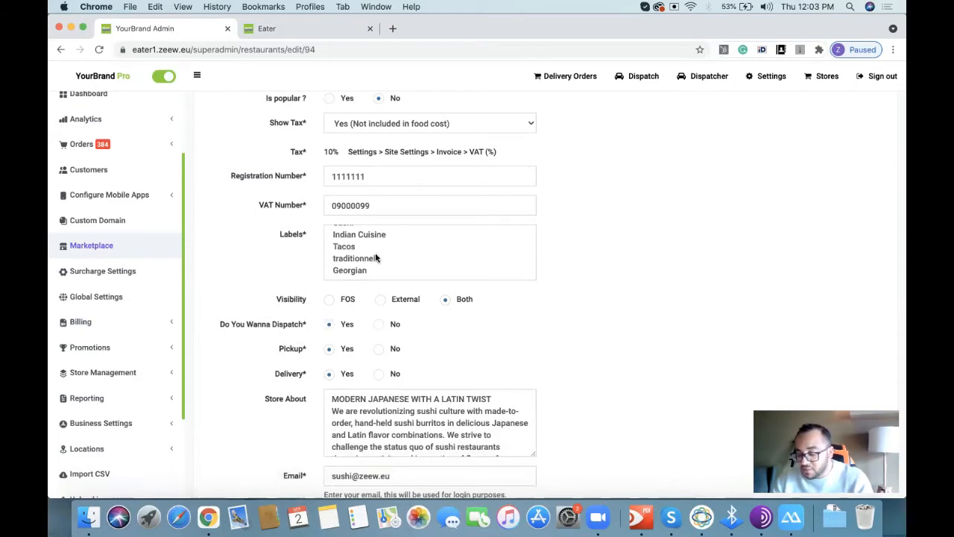
{"action": "left_click", "coordinate": [366, 258], "text": "shift"}
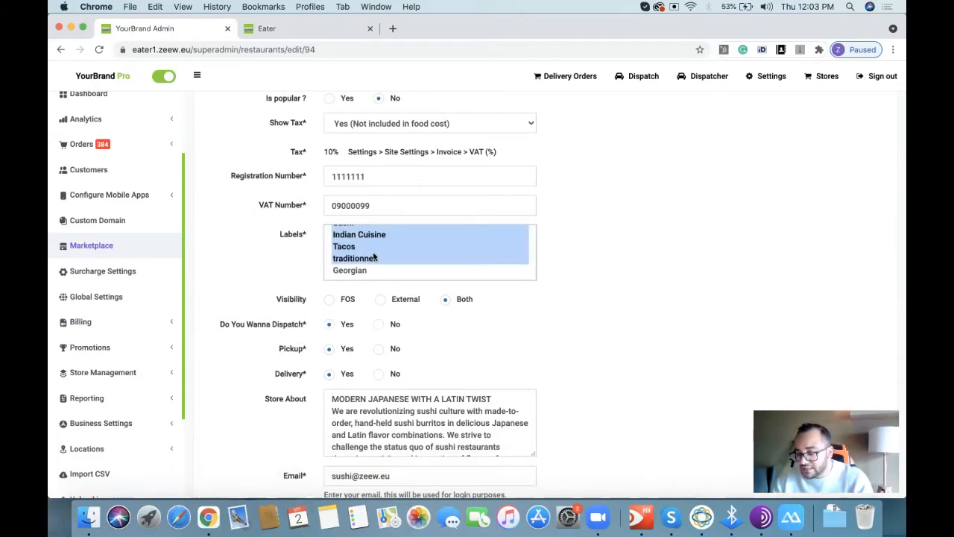
{"action": "scroll", "coordinate": [373, 256], "scroll_direction": "up", "scroll_amount": 5}
{"action": "scroll", "coordinate": [374, 256], "scroll_direction": "down", "scroll_amount": 3}
{"action": "scroll", "coordinate": [373, 256], "scroll_direction": "up", "scroll_amount": 2}
{"action": "scroll", "coordinate": [373, 256], "scroll_direction": "down", "scroll_amount": 2}
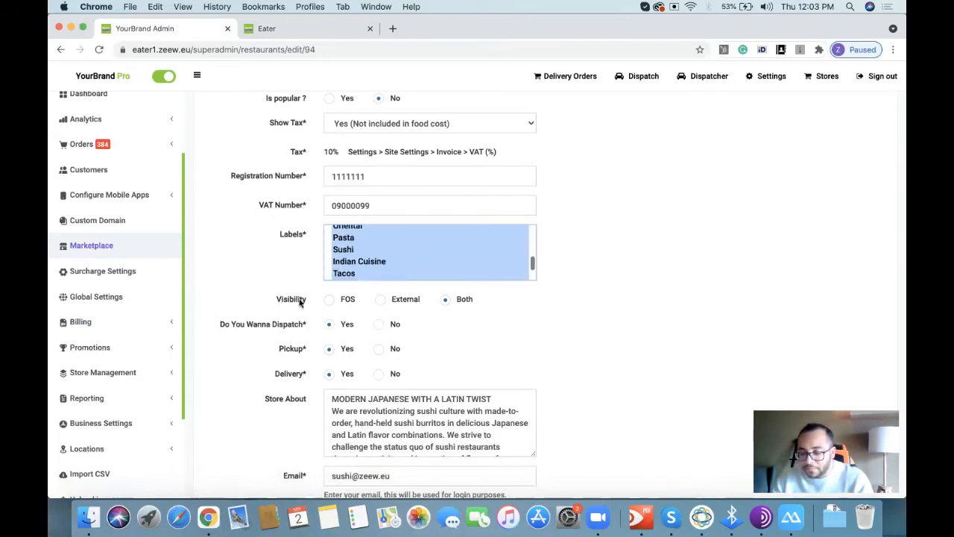
Step: Review the store's visibility option against the storefront listing, as well as its dispatch, pickup and delivery settings
{"action": "scroll", "coordinate": [315, 287], "scroll_direction": "down", "scroll_amount": 1}
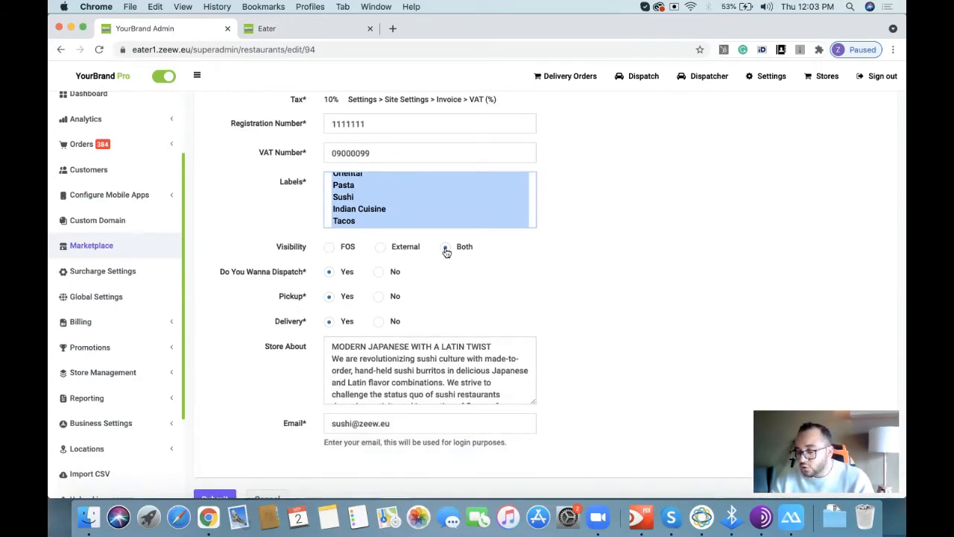
{"action": "left_click", "coordinate": [301, 30]}
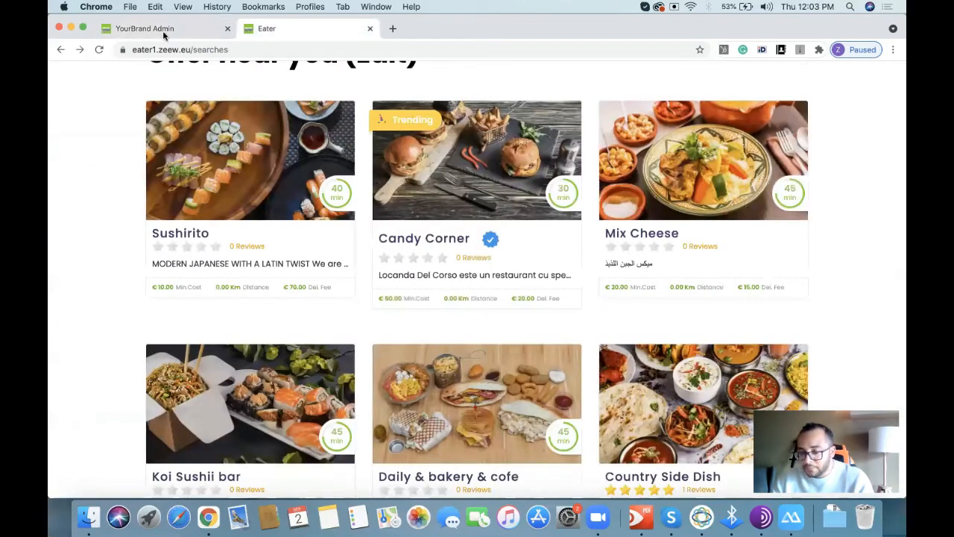
{"action": "key", "text": "ctrl+shift+Tab"}
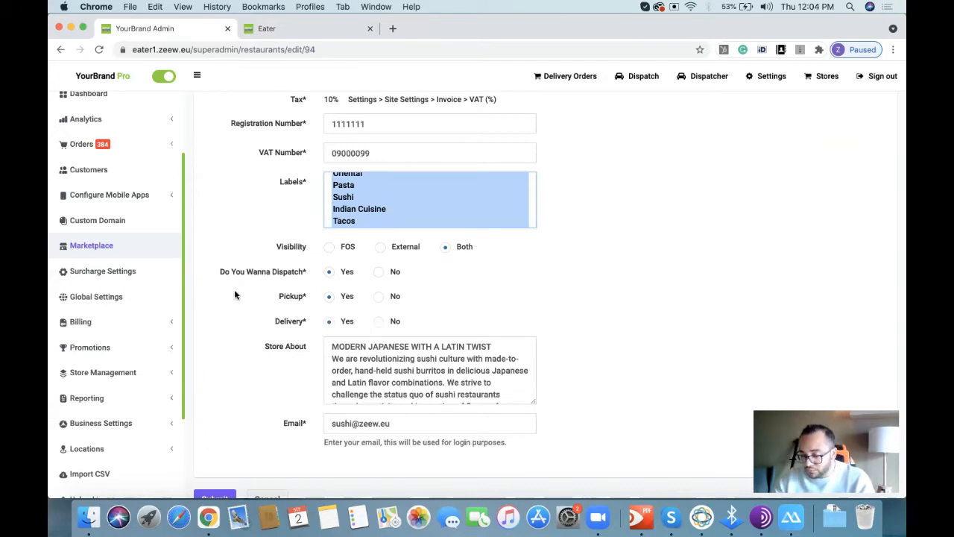
{"action": "scroll", "coordinate": [232, 289], "scroll_direction": "down", "scroll_amount": 2}
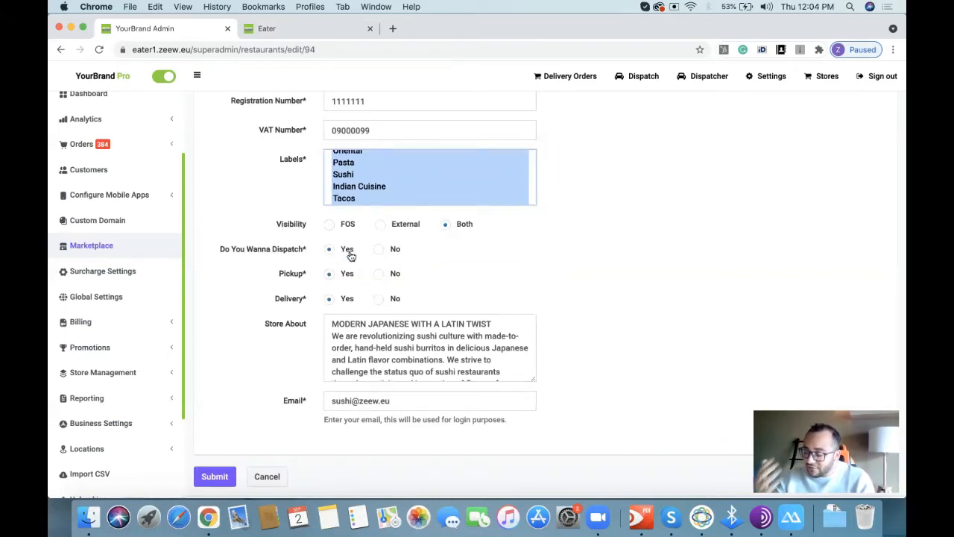
Step: Set the store's Do You Wanna Dispatch option to No and review the pickup, delivery, Store About and login email fields
{"action": "left_click", "coordinate": [379, 249]}
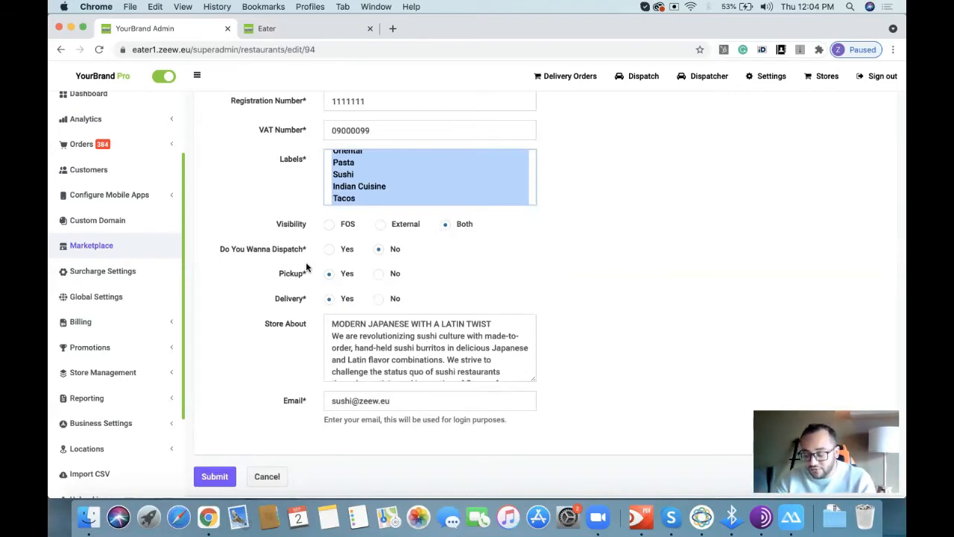
{"action": "scroll", "coordinate": [305, 266], "scroll_direction": "down", "scroll_amount": 1}
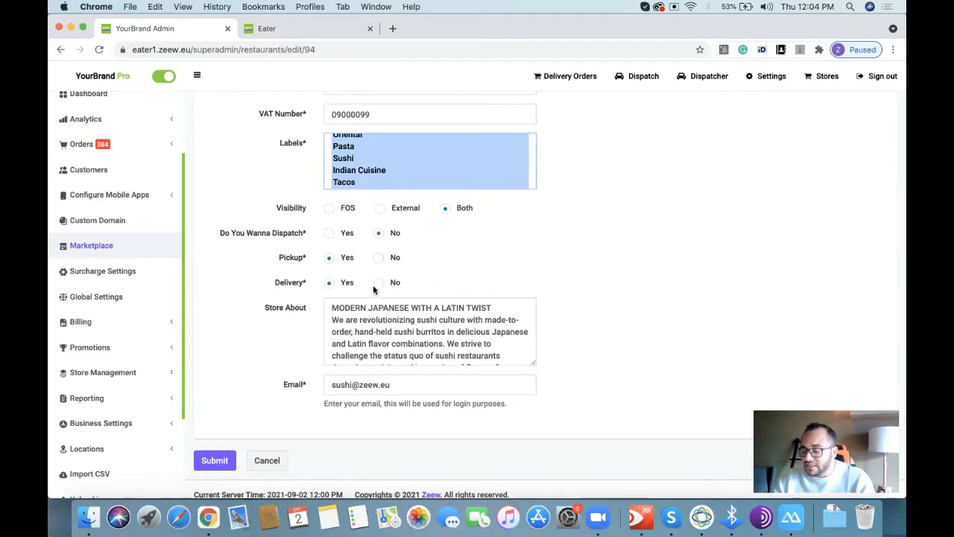
{"action": "scroll", "coordinate": [300, 318], "scroll_direction": "down", "scroll_amount": 1}
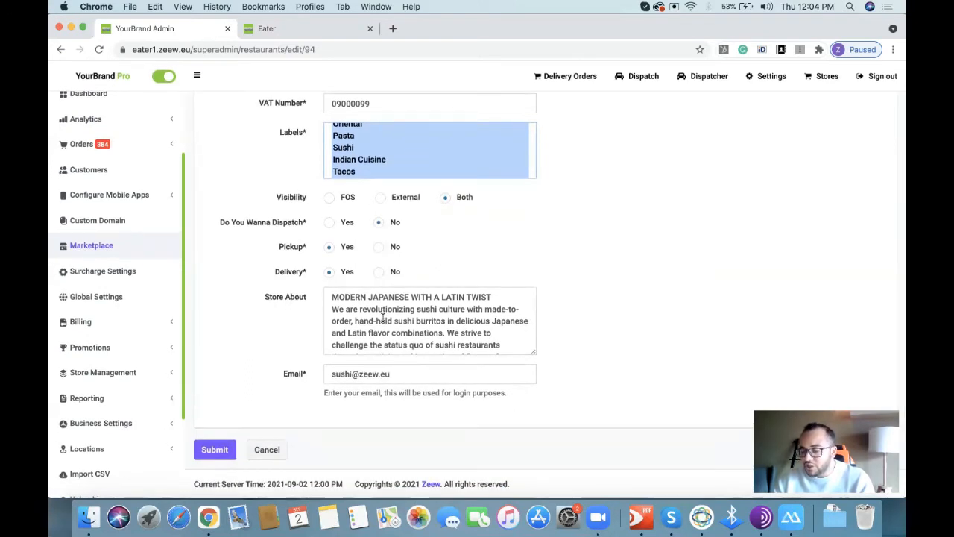
{"action": "scroll", "coordinate": [383, 319], "scroll_direction": "down", "scroll_amount": 2}
{"action": "scroll", "coordinate": [383, 317], "scroll_direction": "up", "scroll_amount": 3}
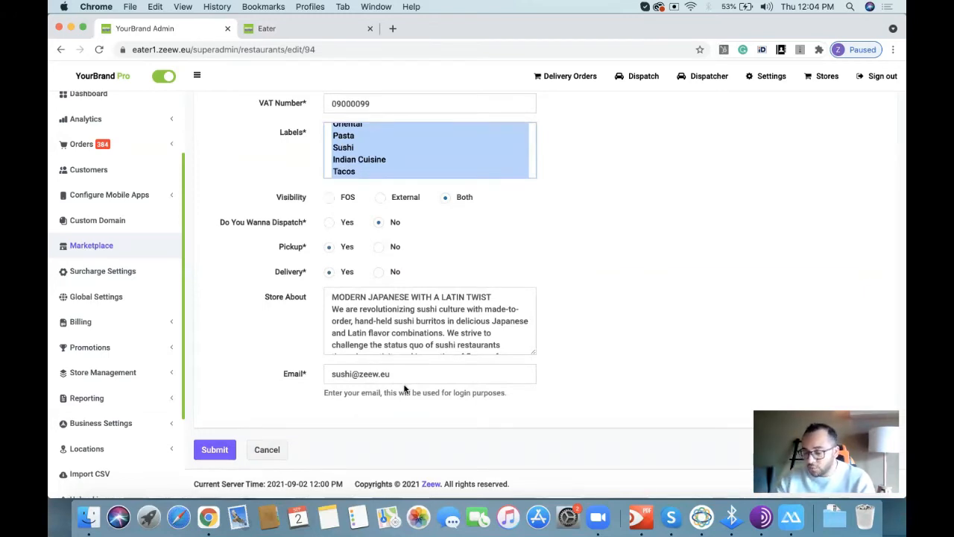
Step: Open the store's Delivery Info settings and examine the circular delivery zones around Riga on the map
{"action": "scroll", "coordinate": [405, 388], "scroll_direction": "up", "scroll_amount": 8}
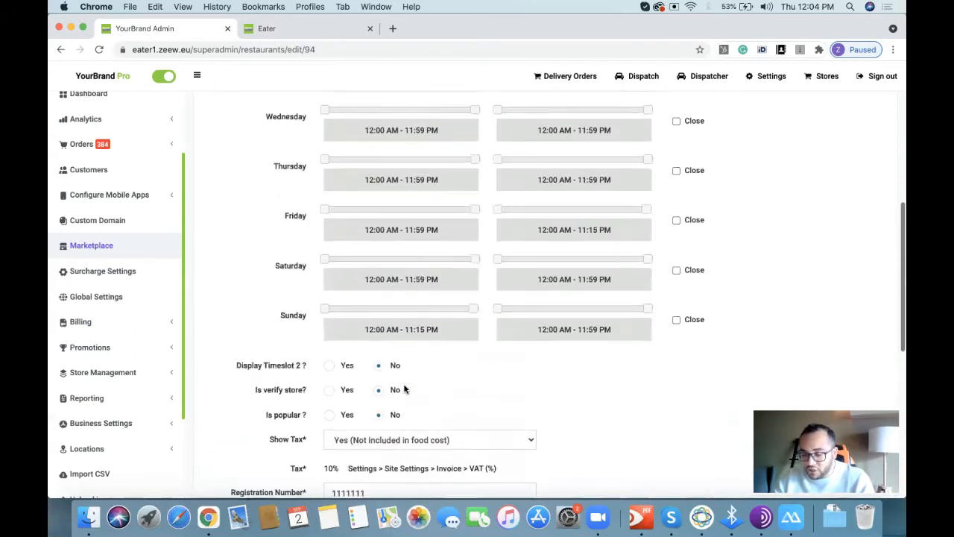
{"action": "scroll", "coordinate": [405, 389], "scroll_direction": "up", "scroll_amount": 6}
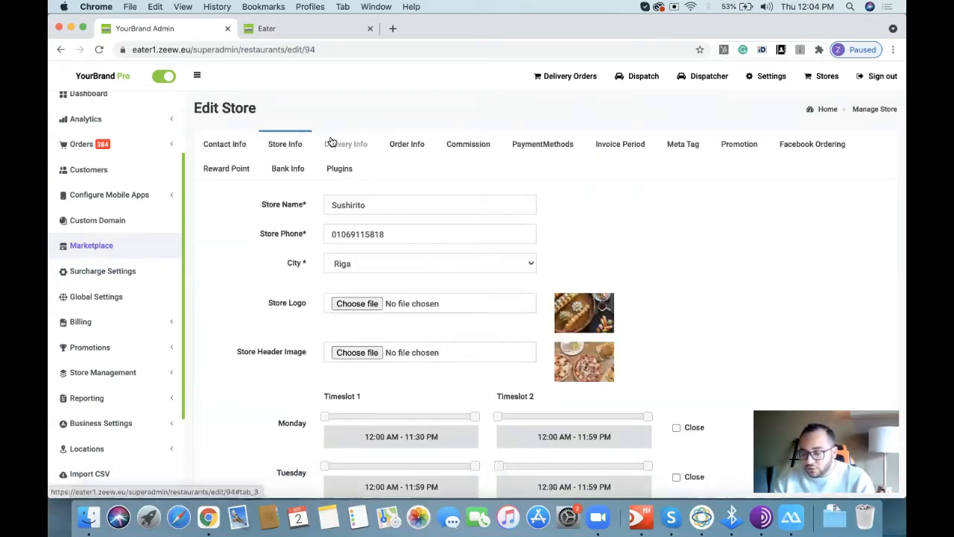
{"action": "left_click", "coordinate": [343, 144]}
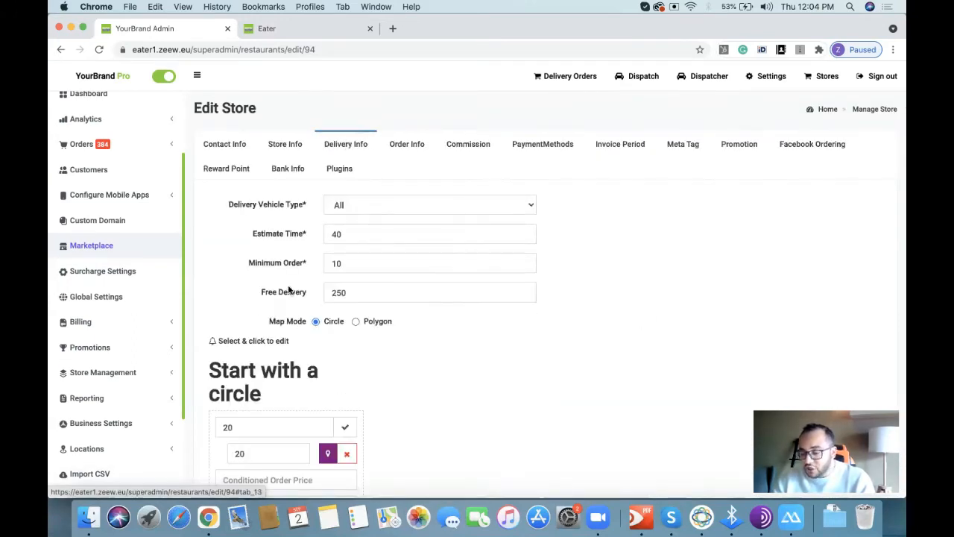
{"action": "scroll", "coordinate": [291, 399], "scroll_direction": "down", "scroll_amount": 3}
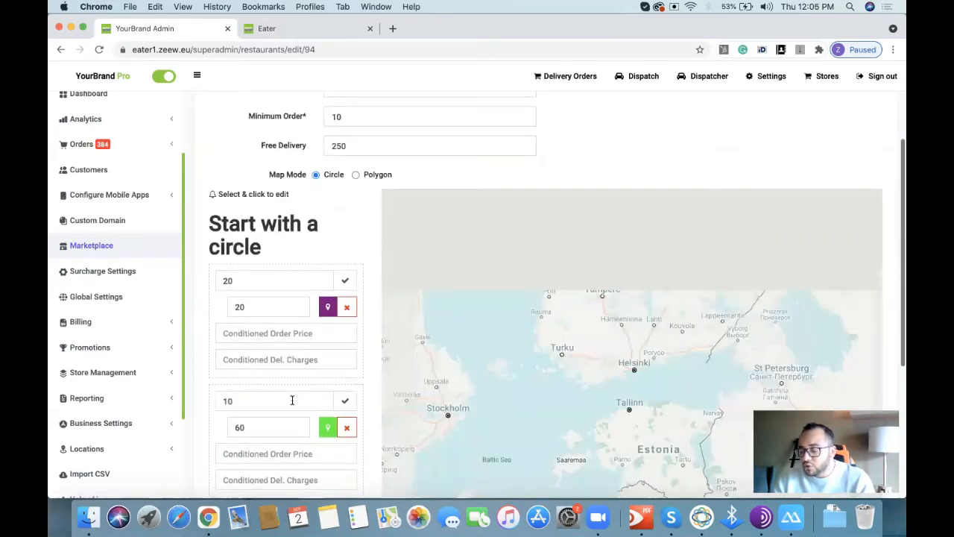
{"action": "scroll", "coordinate": [644, 464], "scroll_direction": "down", "scroll_amount": 2}
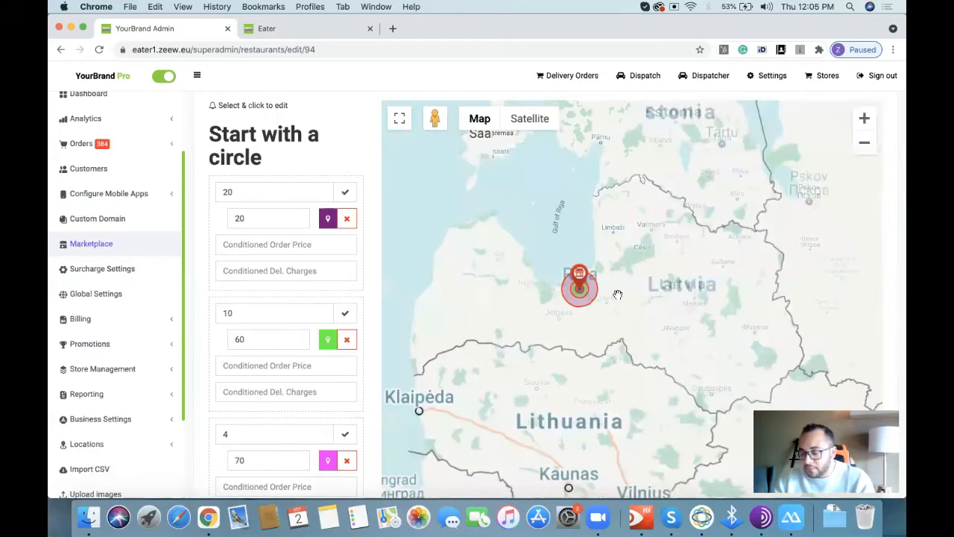
{"action": "scroll", "coordinate": [604, 296], "scroll_direction": "up", "scroll_amount": 4}
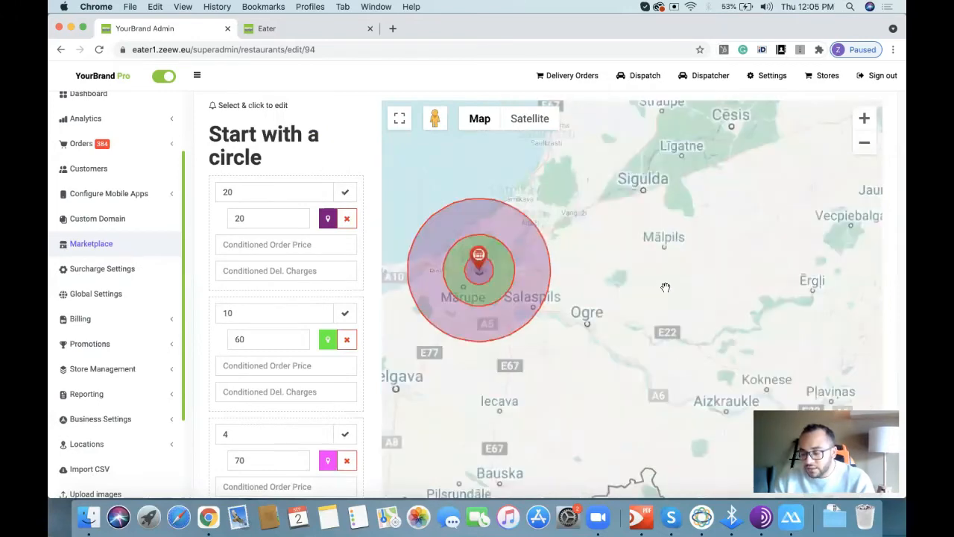
{"action": "scroll", "coordinate": [522, 270], "scroll_direction": "up", "scroll_amount": 2}
{"action": "left_click_drag", "start_coordinate": [522, 270], "coordinate": [683, 296]}
{"action": "scroll", "coordinate": [270, 214], "scroll_direction": "up", "scroll_amount": 3}
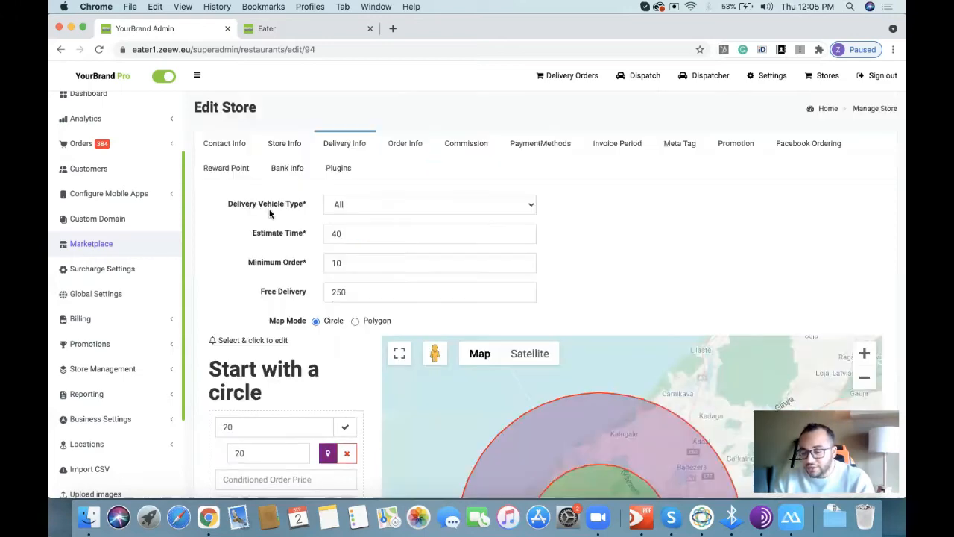
Step: Review the Delivery Vehicle Type choices and the Estimate Time, Minimum Order and Free Delivery fields
{"action": "left_click", "coordinate": [354, 208]}
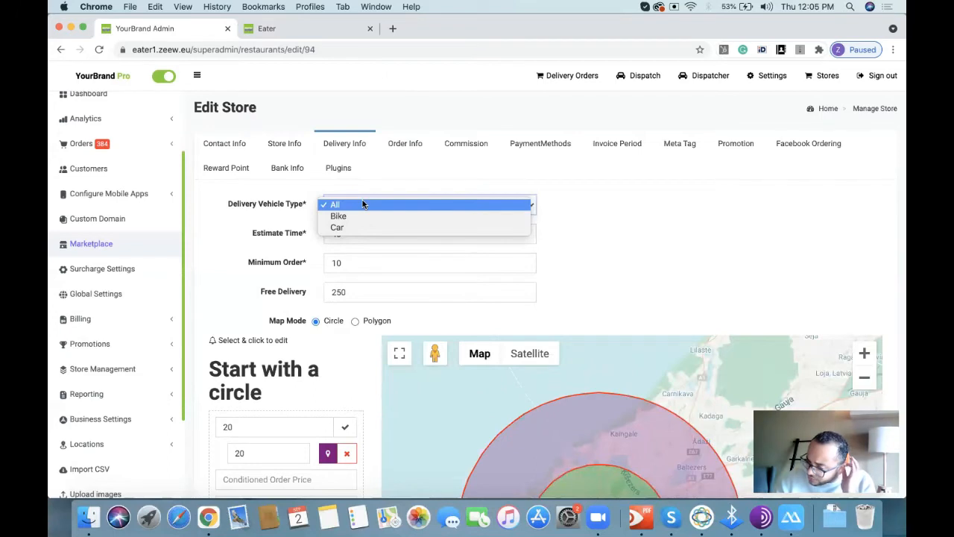
{"action": "left_click", "coordinate": [272, 237]}
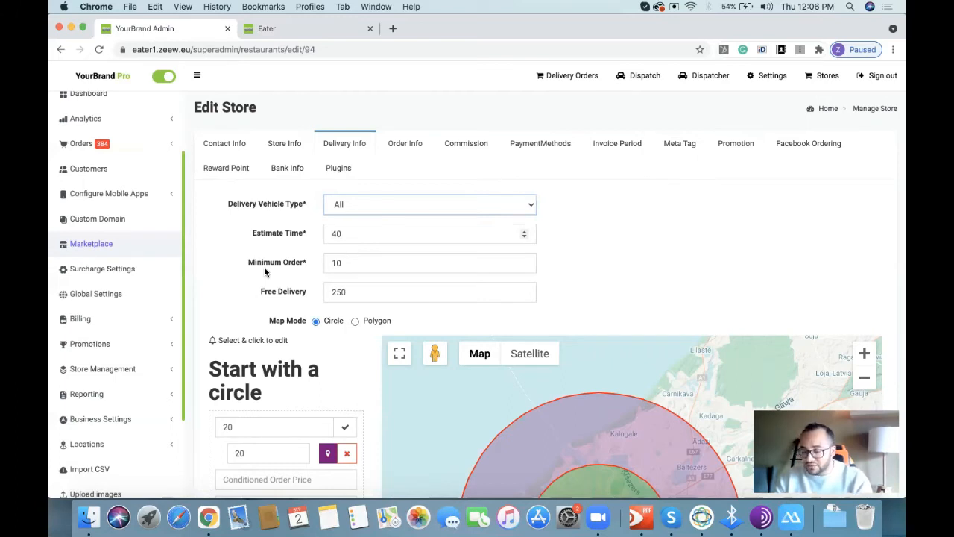
{"action": "scroll", "coordinate": [265, 273], "scroll_direction": "down", "scroll_amount": 1}
{"action": "scroll", "coordinate": [259, 254], "scroll_direction": "down", "scroll_amount": 1}
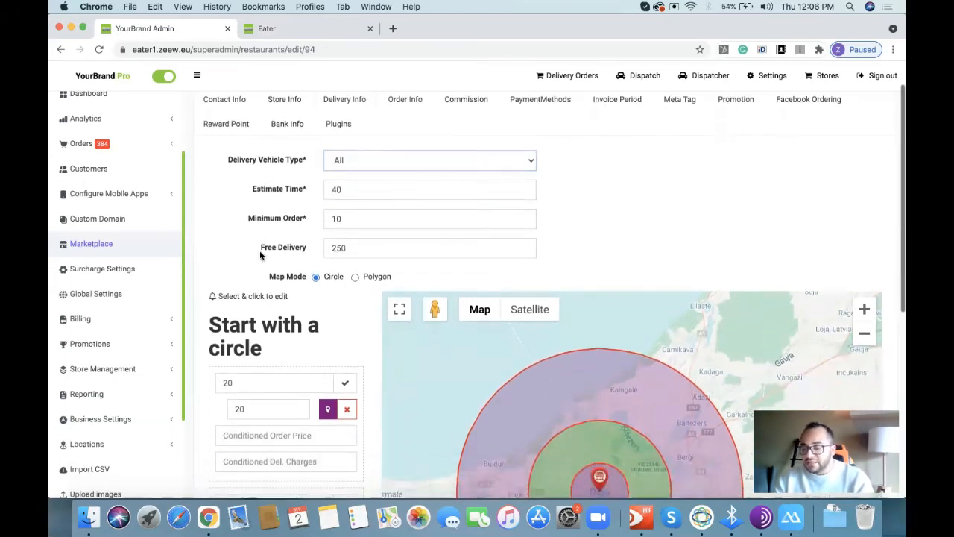
{"action": "left_click_drag", "start_coordinate": [248, 217], "coordinate": [310, 217]}
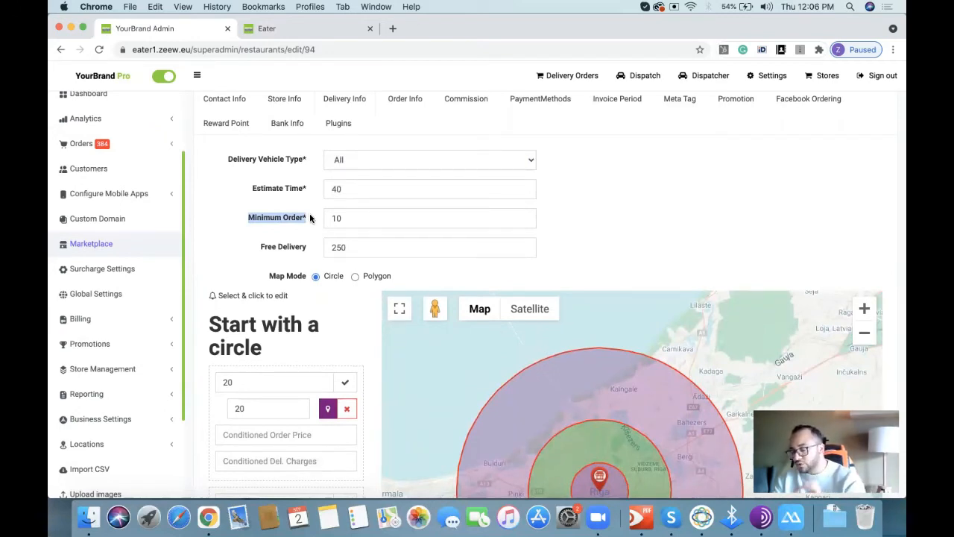
{"action": "left_click_drag", "start_coordinate": [260, 247], "coordinate": [309, 249]}
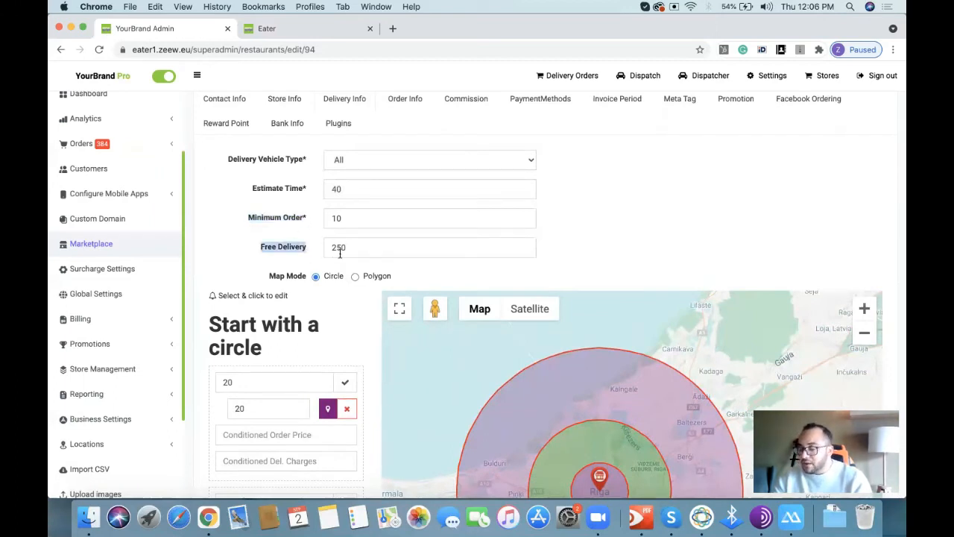
{"action": "left_click", "coordinate": [339, 247]}
{"action": "double_click", "coordinate": [339, 248]}
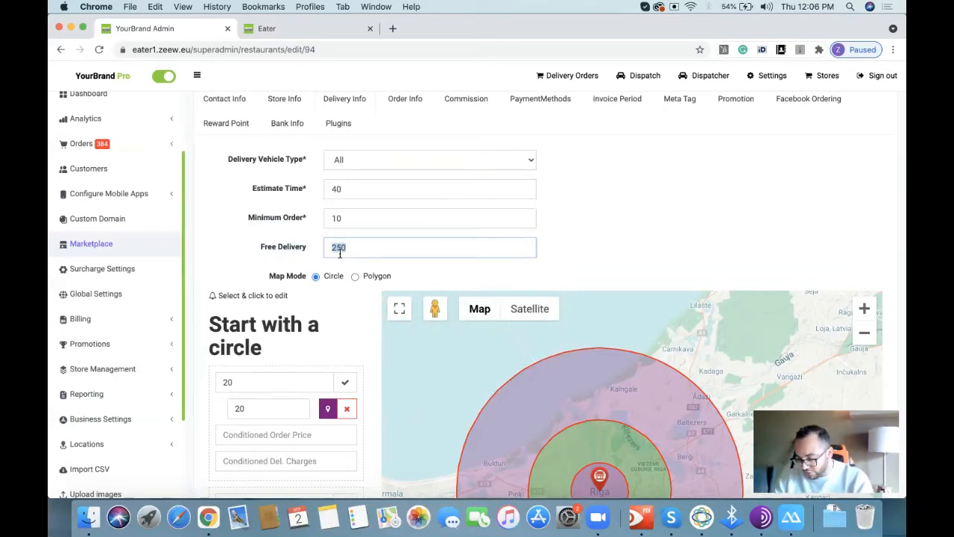
Step: Give the 20 km circle zone a conditioned order price of 30 and conditioned delivery charges of 10
{"action": "scroll", "coordinate": [313, 319], "scroll_direction": "down", "scroll_amount": 1}
{"action": "scroll", "coordinate": [312, 318], "scroll_direction": "down", "scroll_amount": 5}
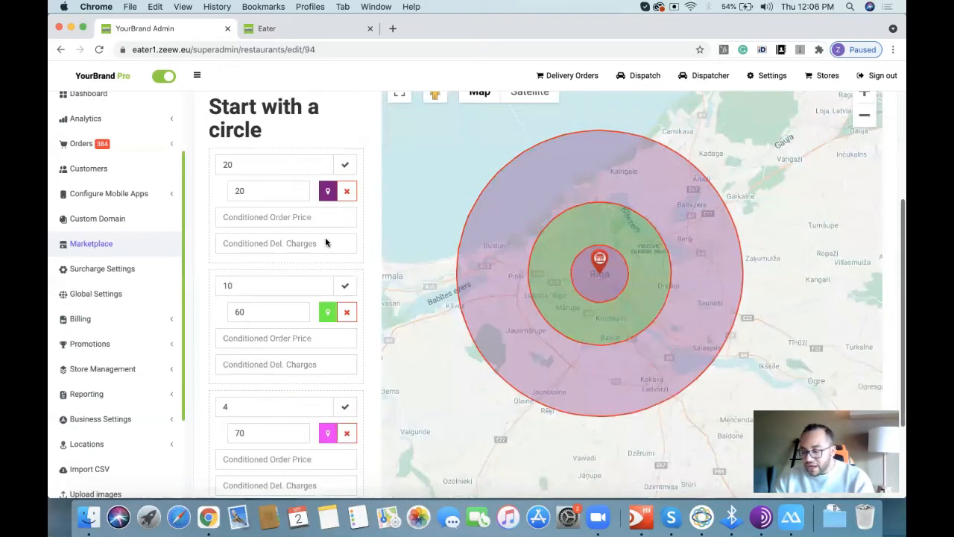
{"action": "scroll", "coordinate": [315, 212], "scroll_direction": "up", "scroll_amount": 4}
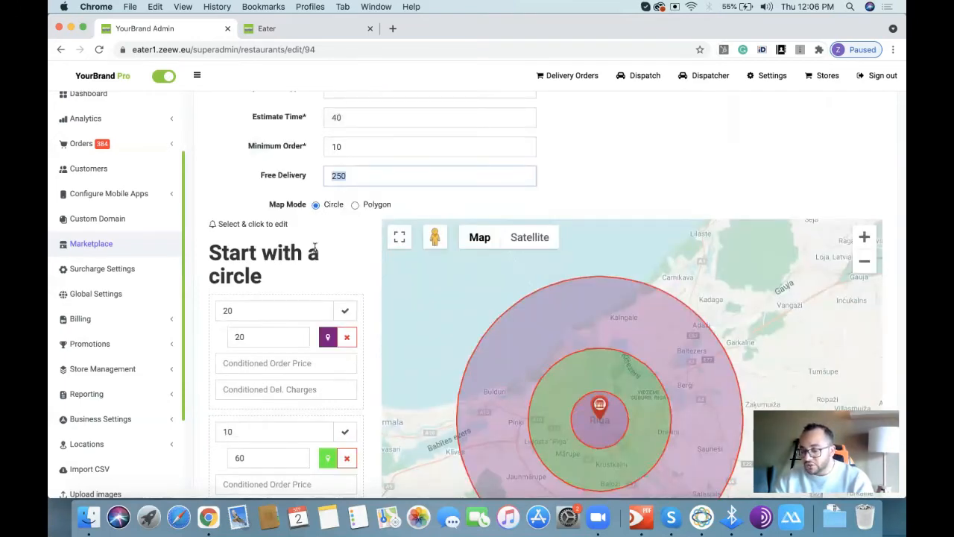
{"action": "scroll", "coordinate": [316, 247], "scroll_direction": "down", "scroll_amount": 2}
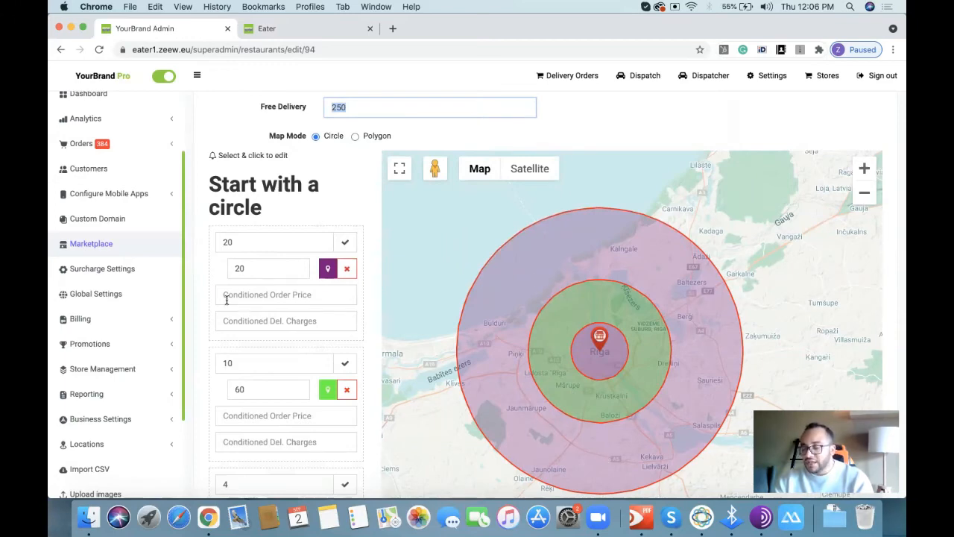
{"action": "left_click", "coordinate": [274, 293]}
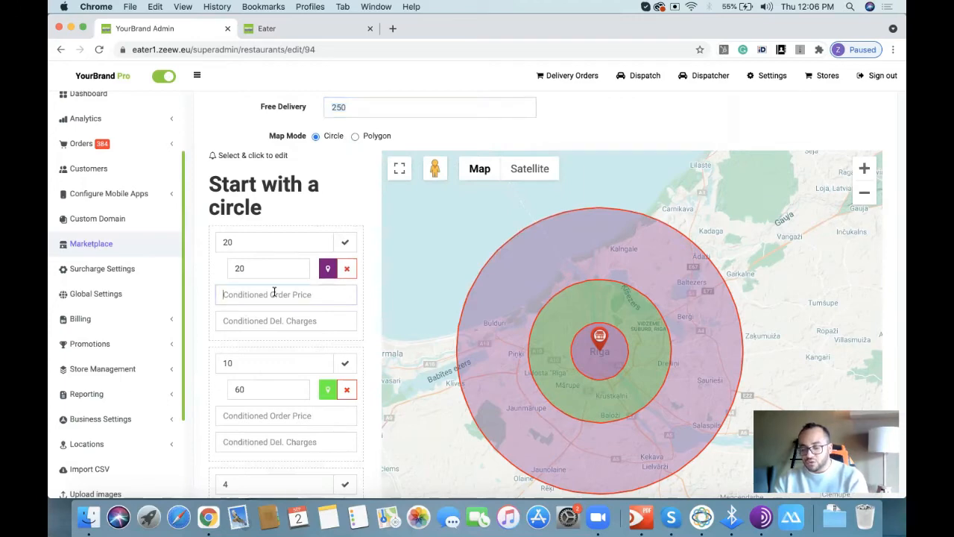
{"action": "type", "text": "30"}
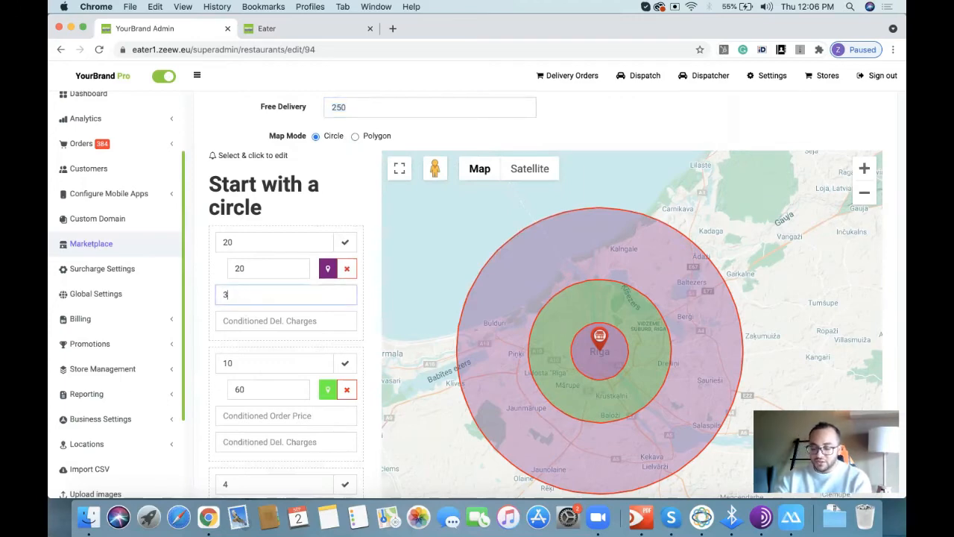
{"action": "left_click", "coordinate": [275, 320]}
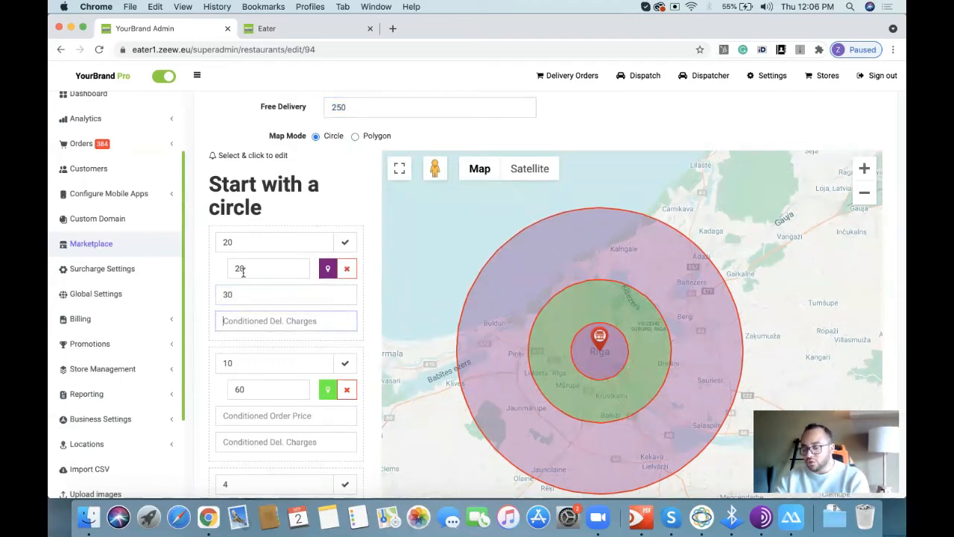
{"action": "type", "text": "10"}
{"action": "scroll", "coordinate": [295, 259], "scroll_direction": "down", "scroll_amount": 3}
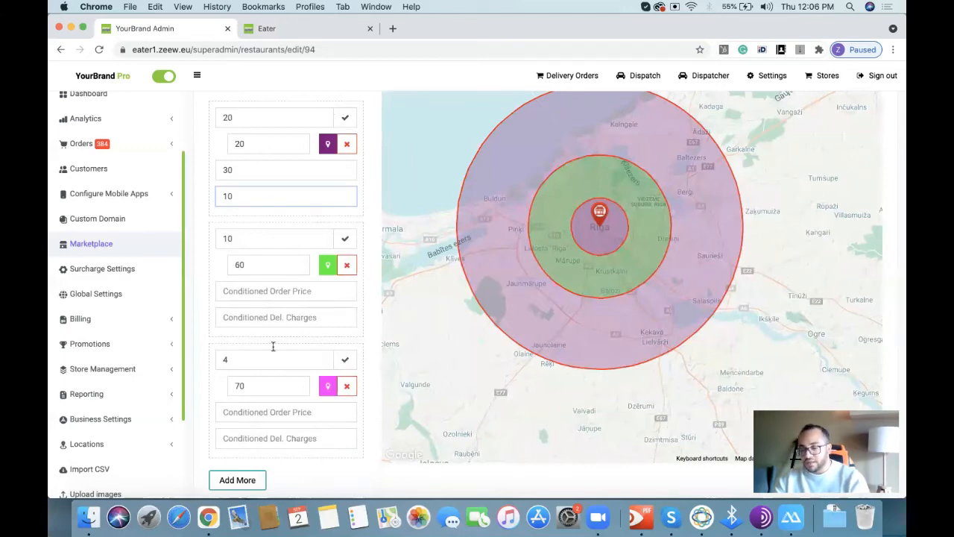
Step: Switch the map mode to Polygon and draw a four-sided delivery zone northeast of the Vecrīga marker with a value of 20
{"action": "scroll", "coordinate": [251, 409], "scroll_direction": "up", "scroll_amount": 5}
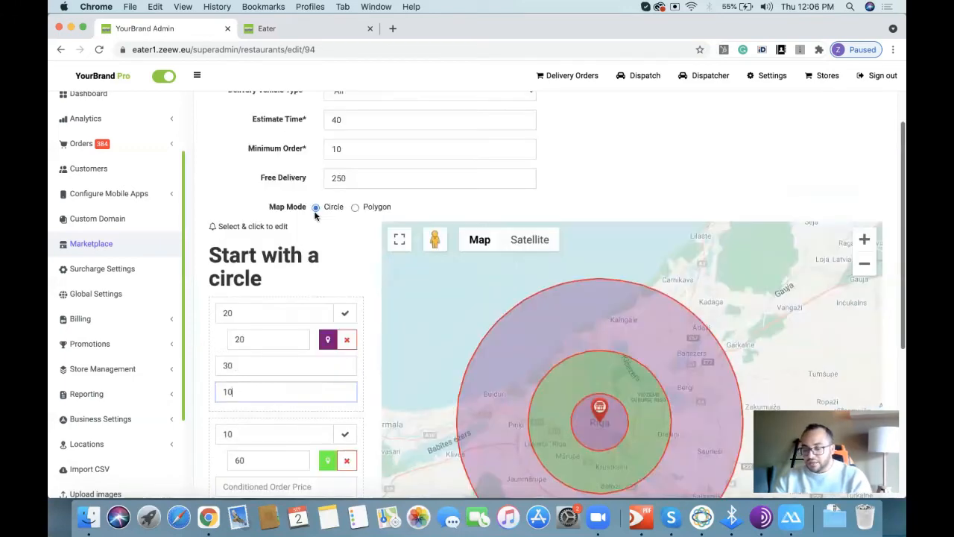
{"action": "left_click", "coordinate": [355, 207]}
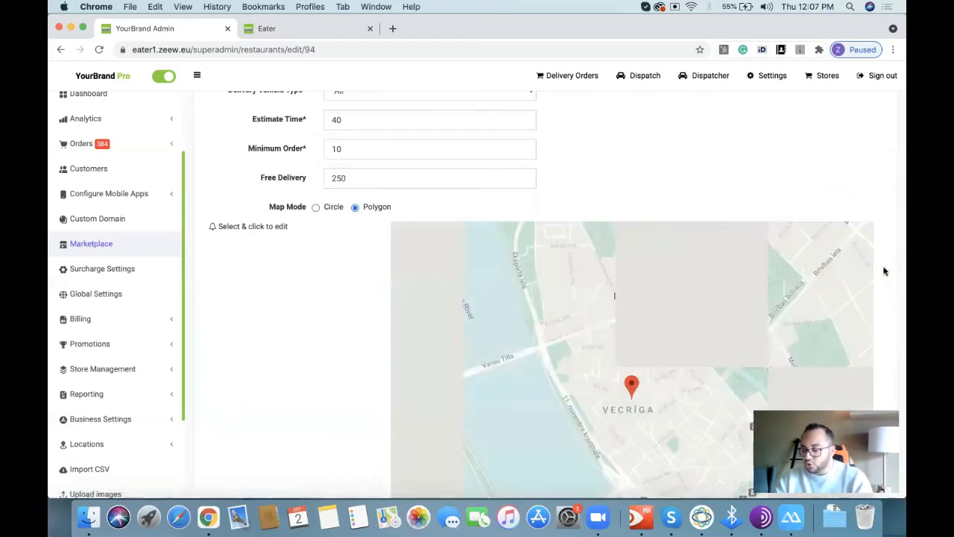
{"action": "scroll", "coordinate": [885, 272], "scroll_direction": "down", "scroll_amount": 3}
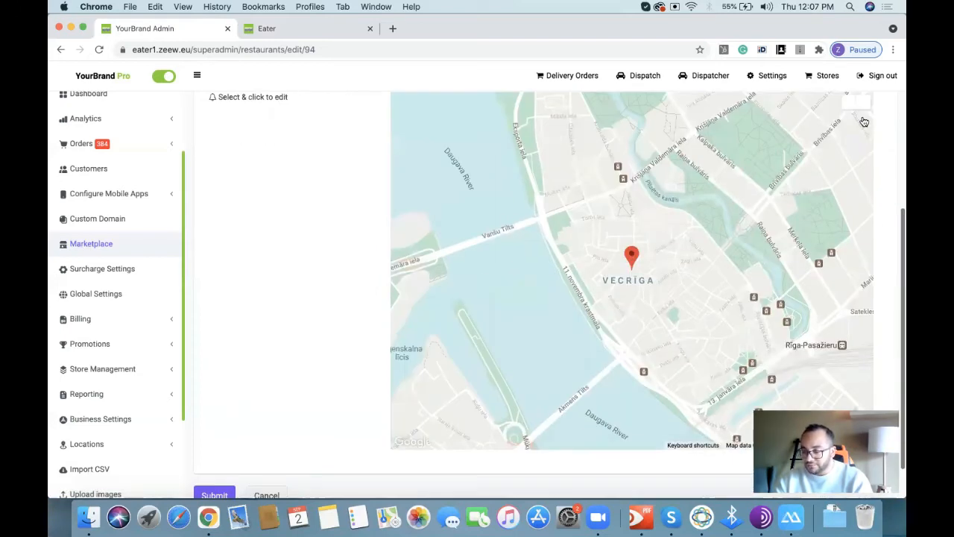
{"action": "left_click", "coordinate": [627, 196]}
{"action": "left_click", "coordinate": [690, 145]}
{"action": "left_click", "coordinate": [767, 212]}
{"action": "left_click", "coordinate": [673, 325]}
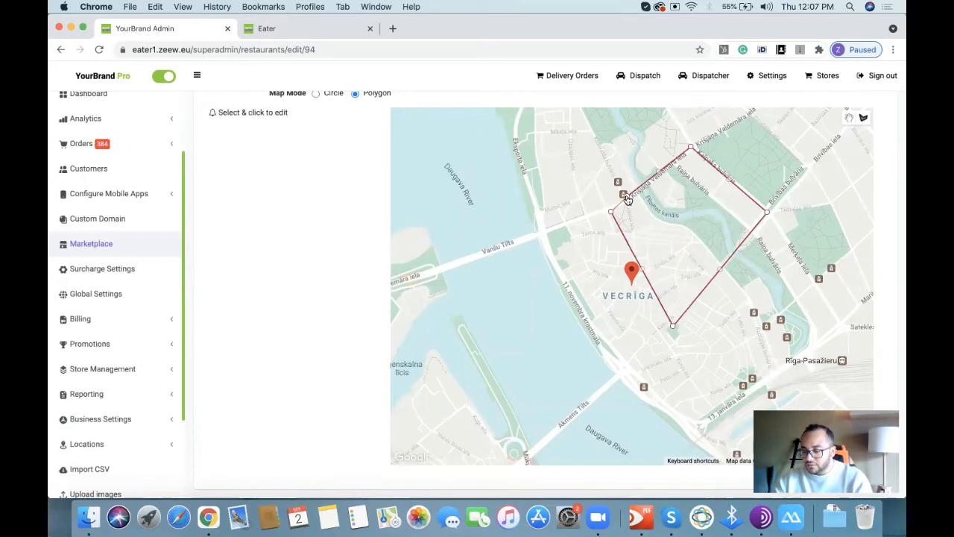
{"action": "left_click", "coordinate": [627, 196]}
{"action": "left_click", "coordinate": [289, 132]}
{"action": "left_click", "coordinate": [278, 154]}
Step: Draw a second four-sided delivery zone over Vecrīga, between the first polygon and the river, and set its value to 24
{"action": "left_click", "coordinate": [603, 216]}
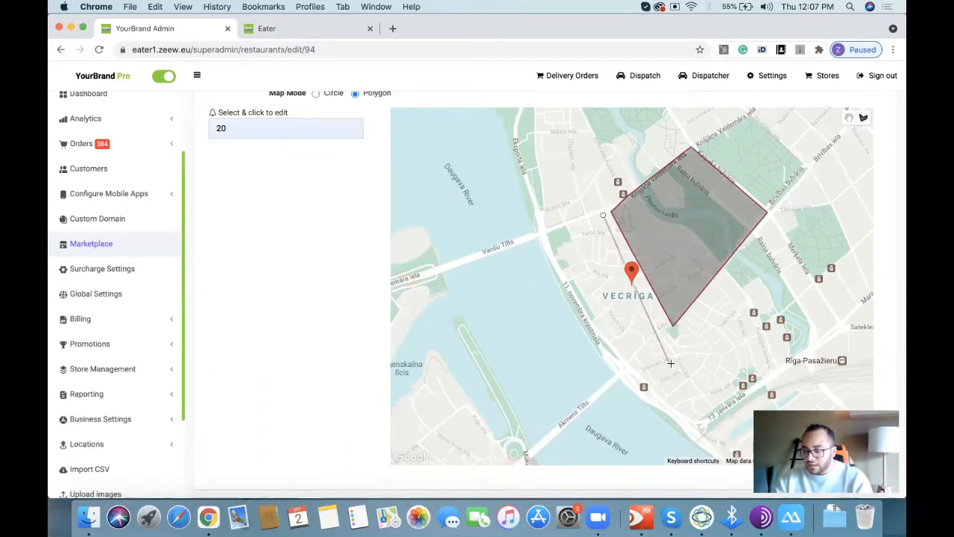
{"action": "left_click", "coordinate": [667, 324]}
{"action": "left_click", "coordinate": [621, 359]}
{"action": "left_click", "coordinate": [554, 241]}
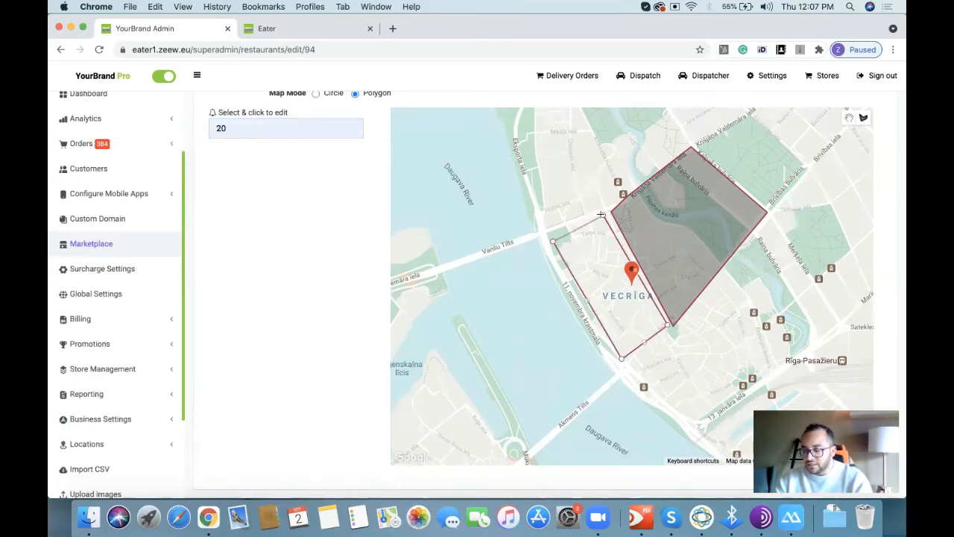
{"action": "left_click", "coordinate": [604, 216]}
{"action": "left_click", "coordinate": [297, 154]}
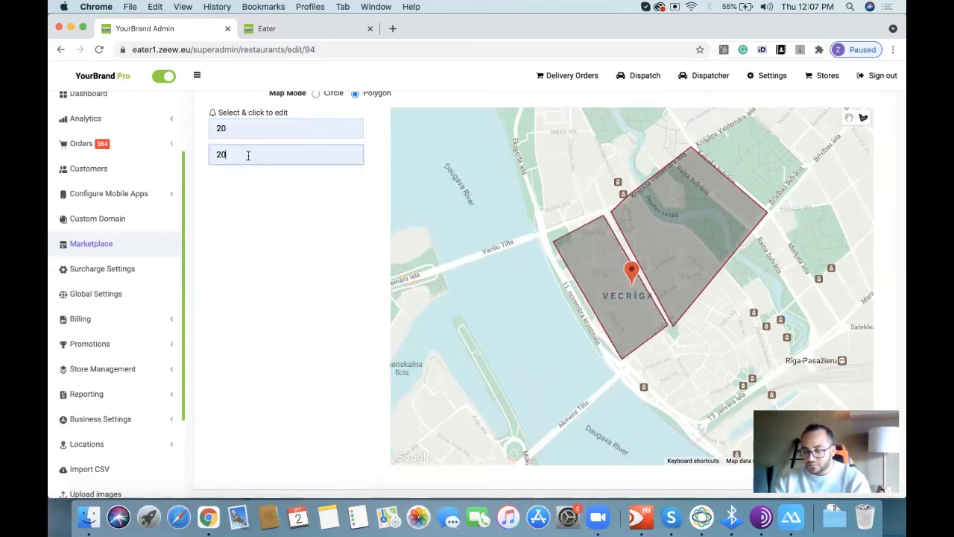
{"action": "type", "text": "24"}
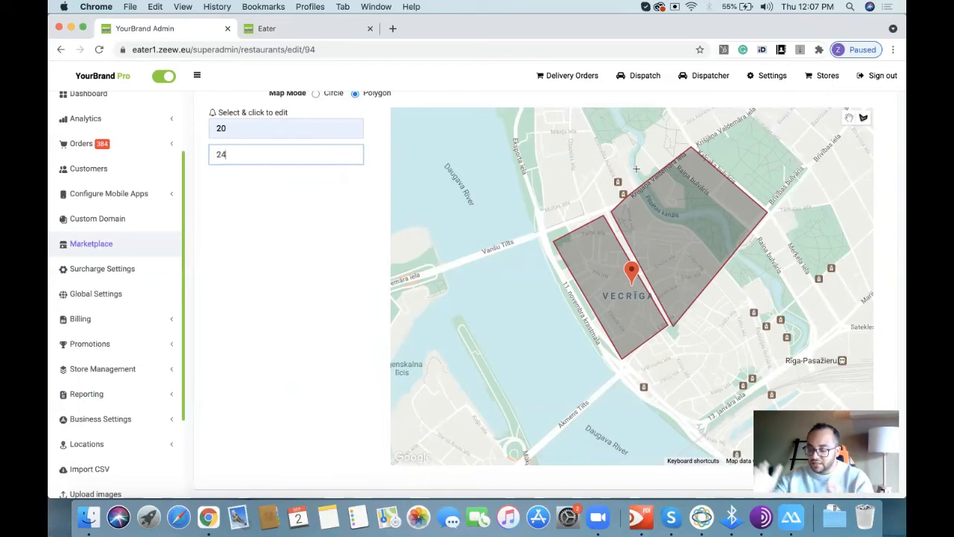
Step: Switch the map mode back to Circle and add another delivery zone with a 100 km radius
{"action": "left_click", "coordinate": [316, 94]}
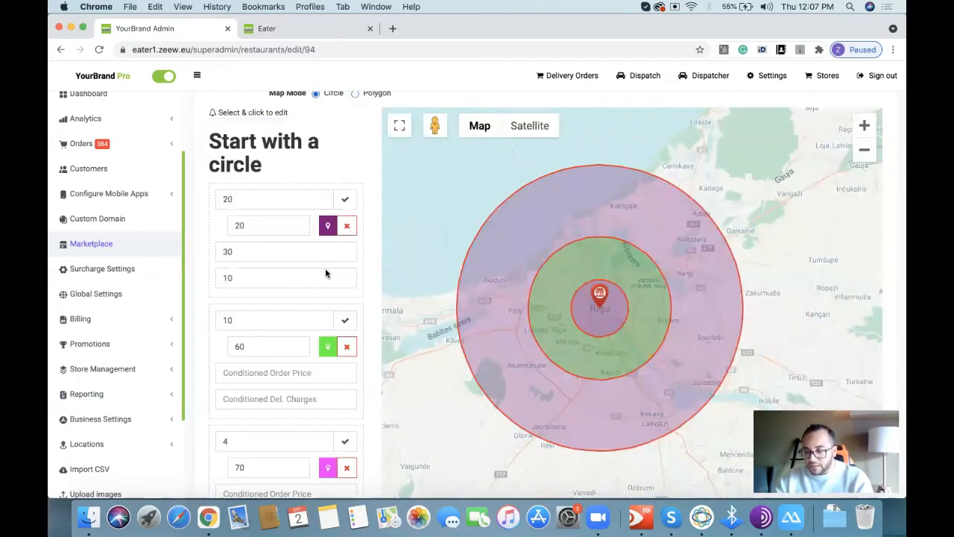
{"action": "scroll", "coordinate": [325, 274], "scroll_direction": "down", "scroll_amount": 3}
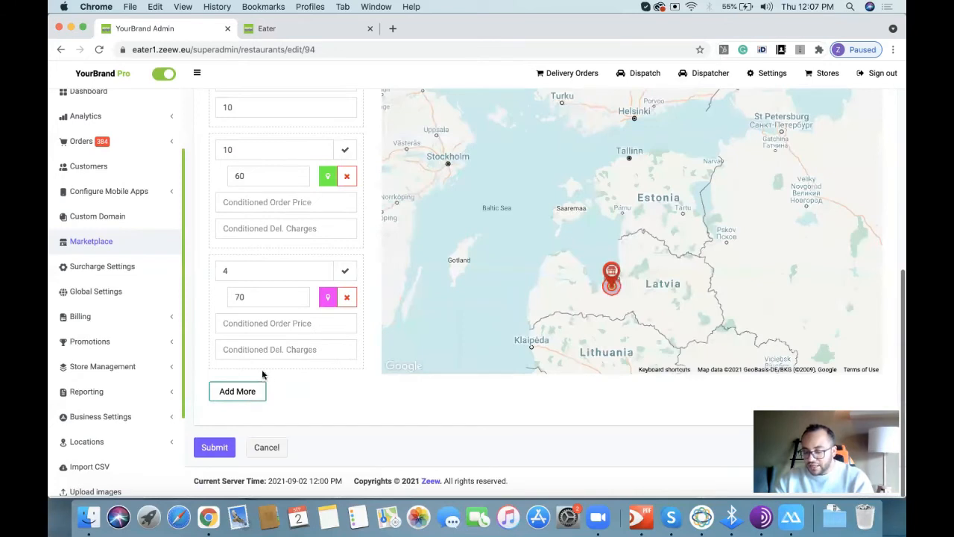
{"action": "left_click", "coordinate": [254, 393]}
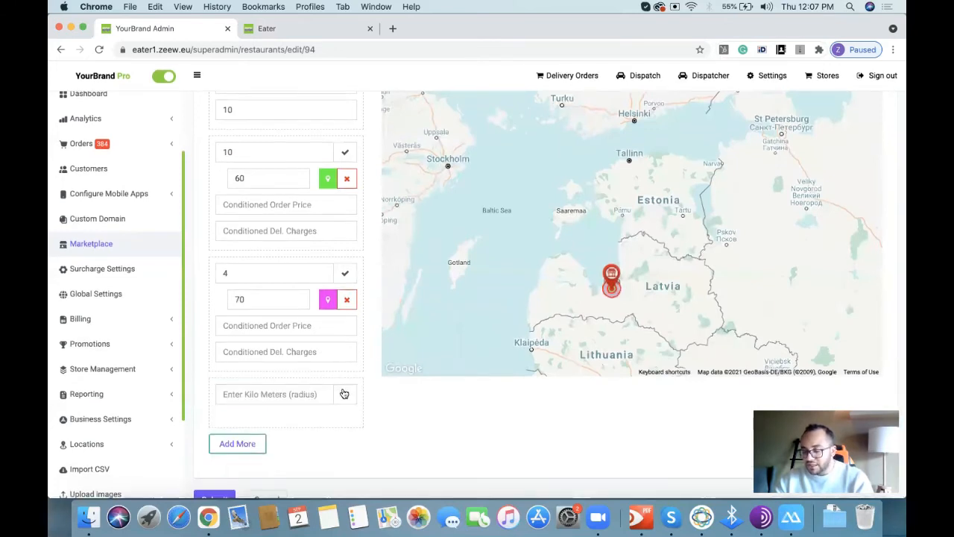
{"action": "left_click", "coordinate": [304, 395]}
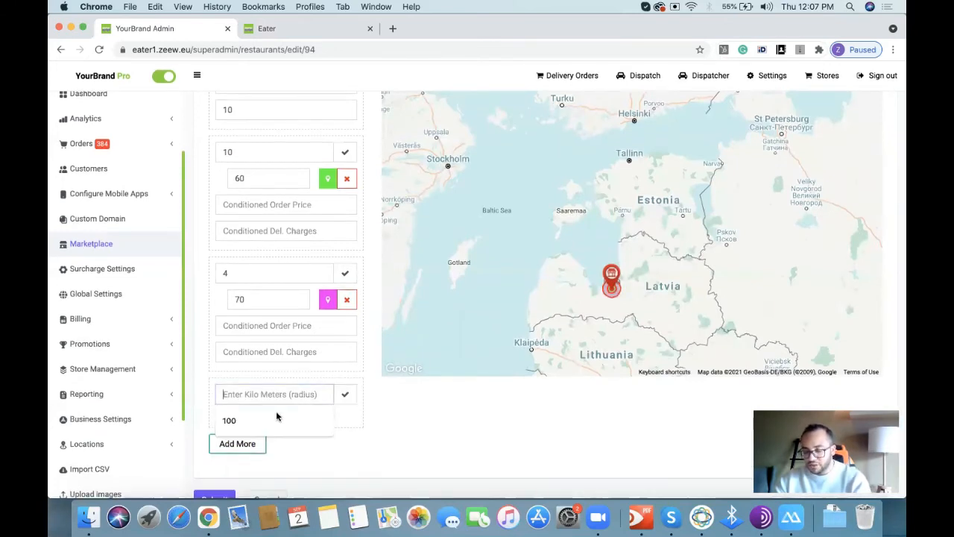
{"action": "left_click", "coordinate": [287, 419]}
{"action": "left_click", "coordinate": [343, 397]}
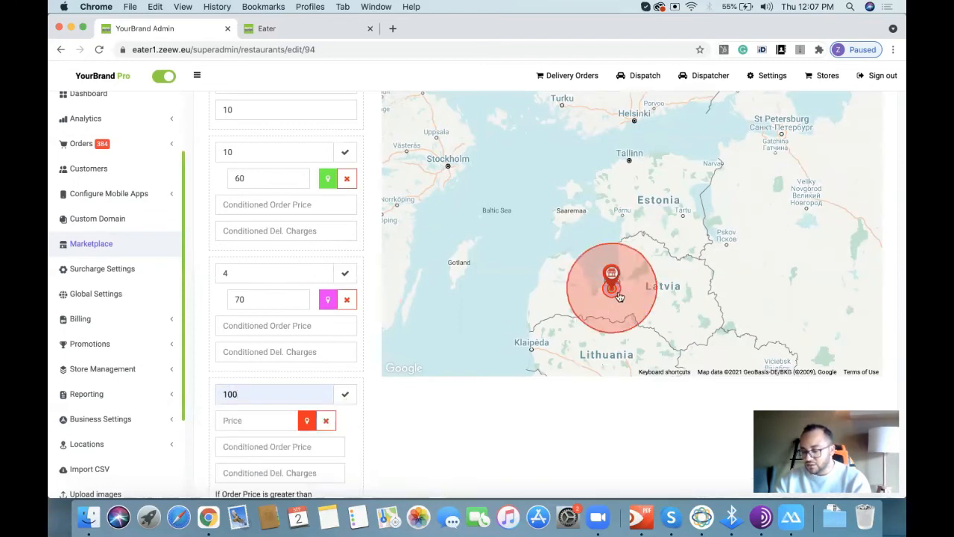
Step: Fill in the price of the 100 km circle zone and submit the delivery settings
{"action": "scroll", "coordinate": [287, 392], "scroll_direction": "down", "scroll_amount": 1}
{"action": "left_click", "coordinate": [265, 385]}
{"action": "left_click", "coordinate": [227, 432]}
{"action": "scroll", "coordinate": [384, 424], "scroll_direction": "down", "scroll_amount": 4}
{"action": "left_click", "coordinate": [219, 450]}
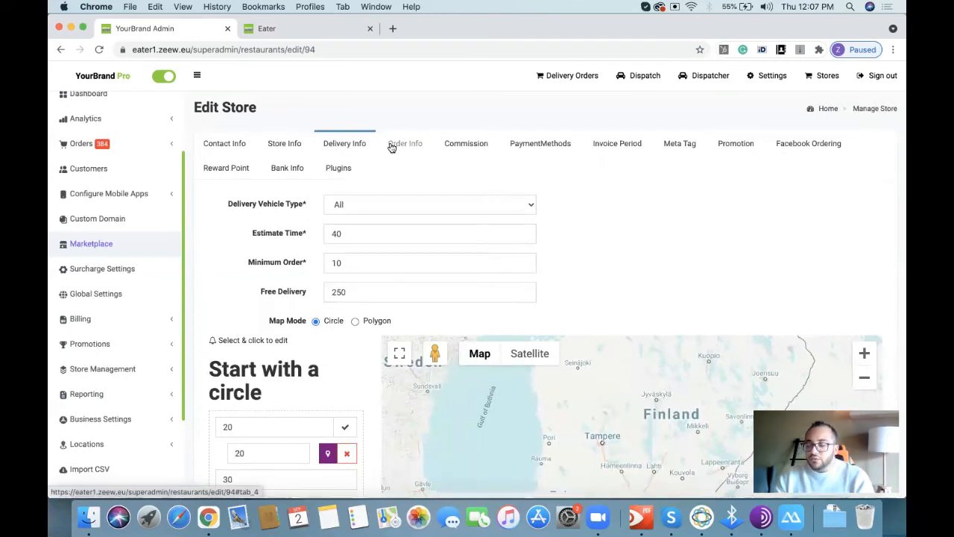
Step: Check the email order option and the delivery and pickup commission fields, and set the commission type to Monthly Subscription
{"action": "left_click", "coordinate": [389, 145]}
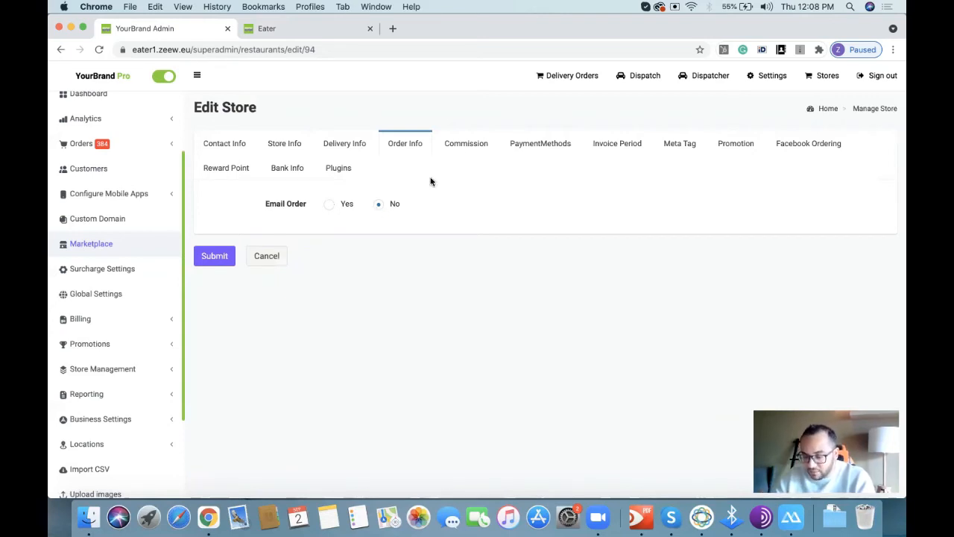
{"action": "left_click", "coordinate": [467, 150]}
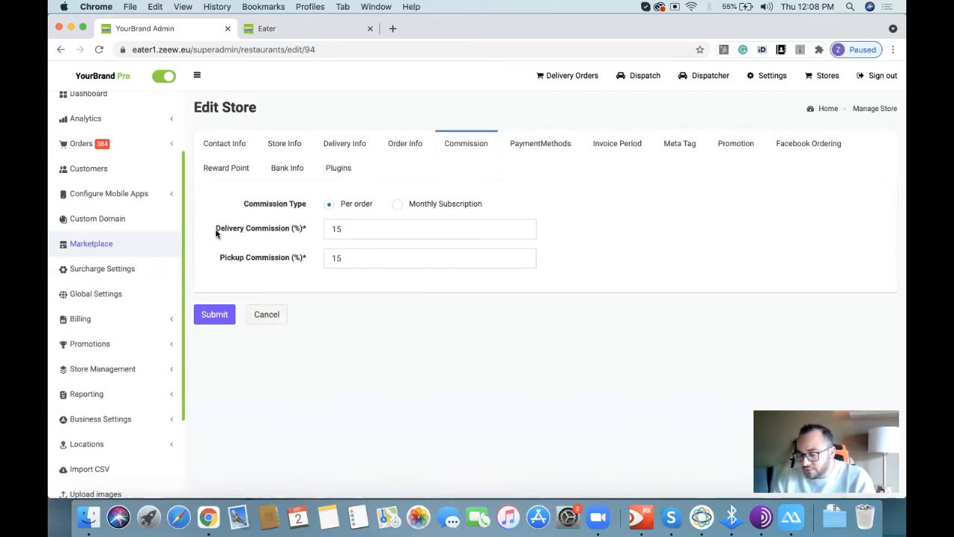
{"action": "left_click_drag", "start_coordinate": [215, 232], "coordinate": [301, 236]}
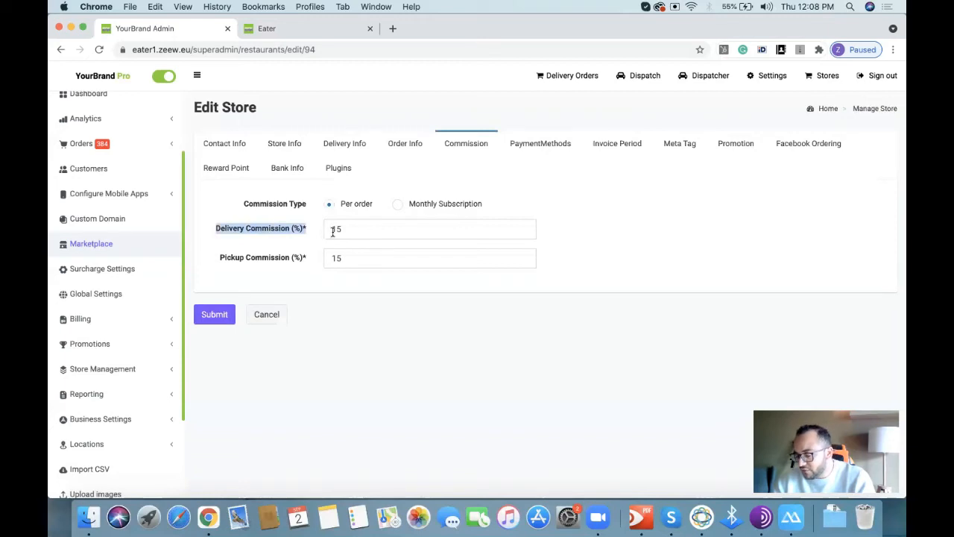
{"action": "left_click_drag", "start_coordinate": [220, 257], "coordinate": [348, 260]}
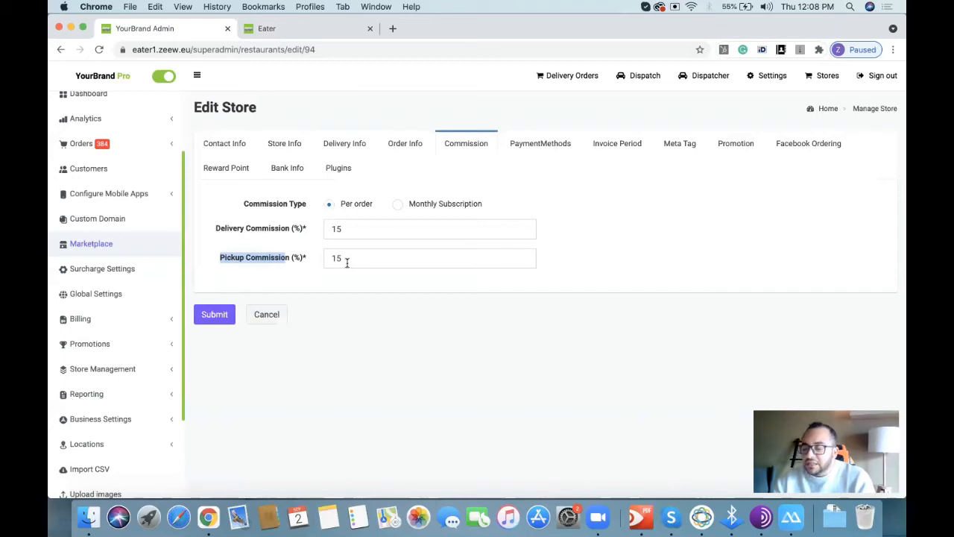
{"action": "left_click", "coordinate": [399, 205]}
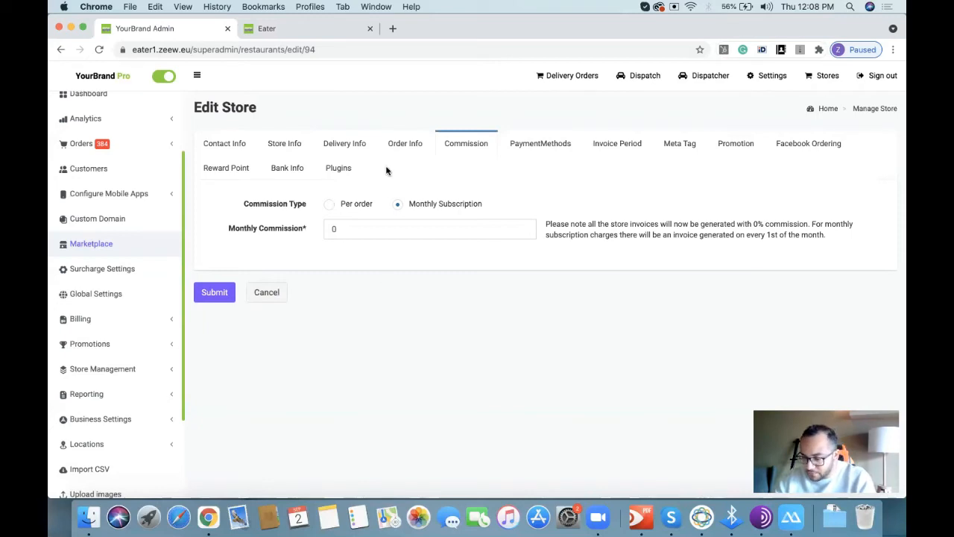
Step: Review the store's COD, Stripe and PayPal payment options and the available invoice period choices
{"action": "left_click", "coordinate": [545, 147]}
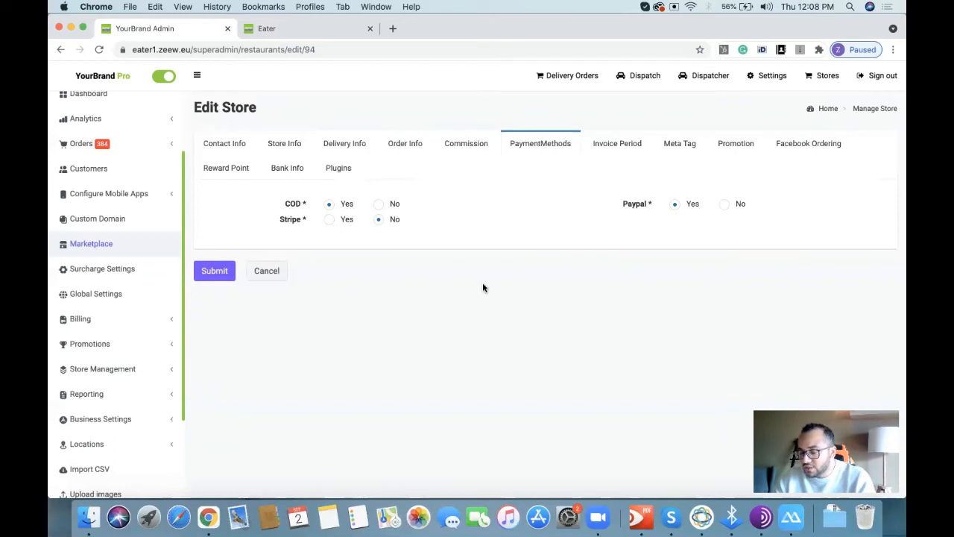
{"action": "scroll", "coordinate": [101, 360], "scroll_direction": "down", "scroll_amount": 2}
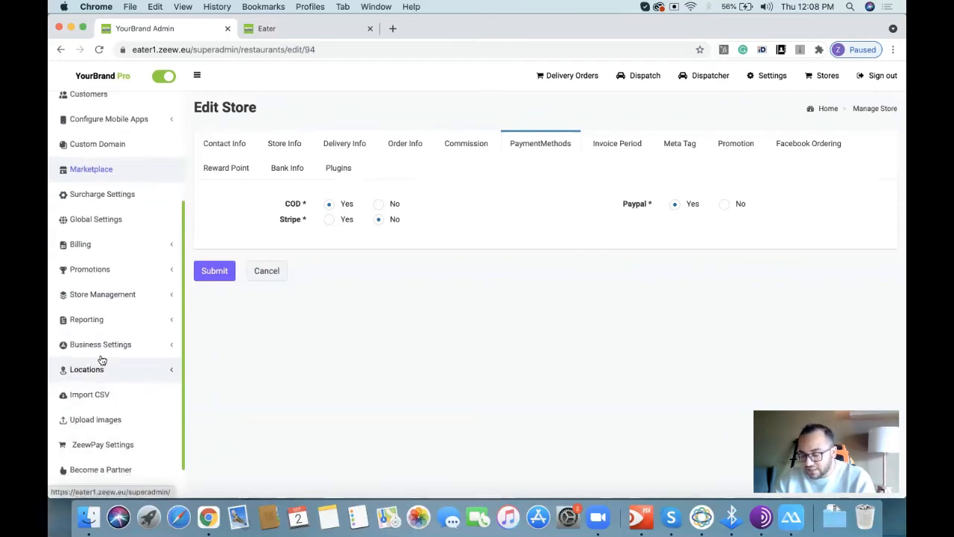
{"action": "scroll", "coordinate": [101, 360], "scroll_direction": "down", "scroll_amount": 1}
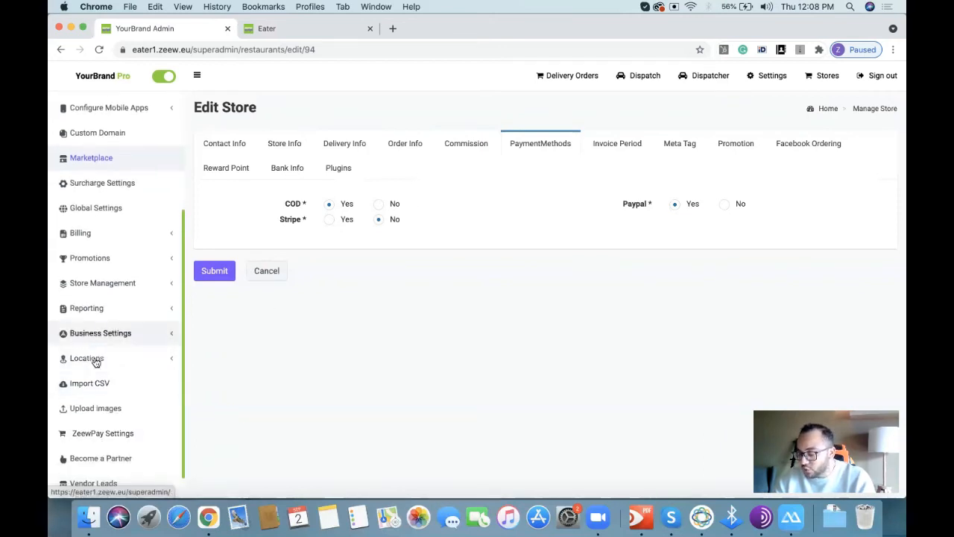
{"action": "left_click", "coordinate": [609, 143]}
{"action": "left_click", "coordinate": [415, 203]}
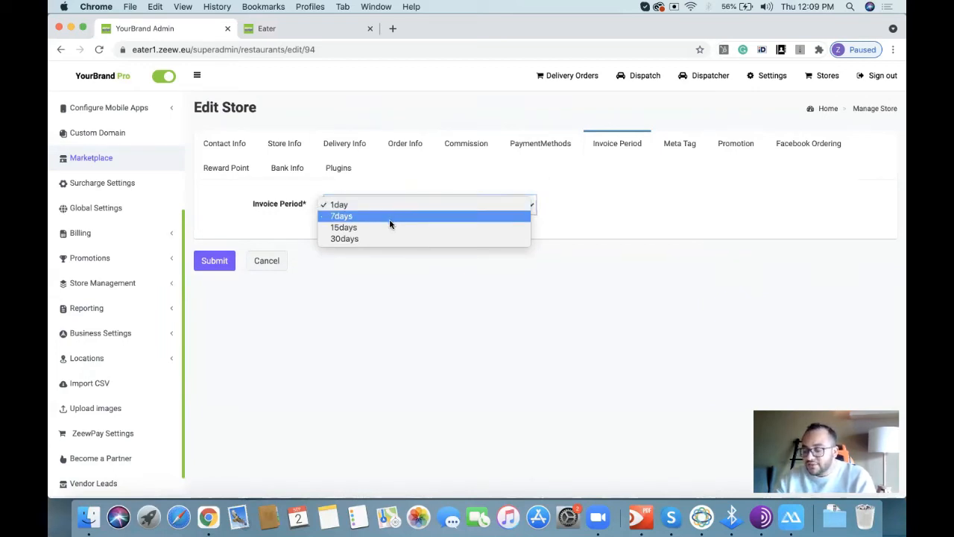
{"action": "left_click", "coordinate": [496, 302]}
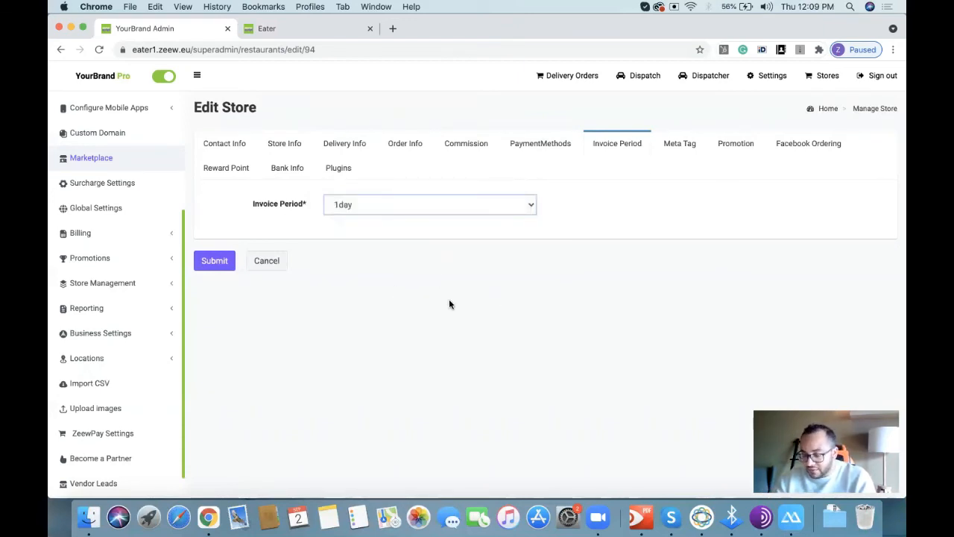
Step: Review the store's meta title, keyword and description, its promotion image setting and the Facebook ordering option
{"action": "left_click", "coordinate": [669, 148]}
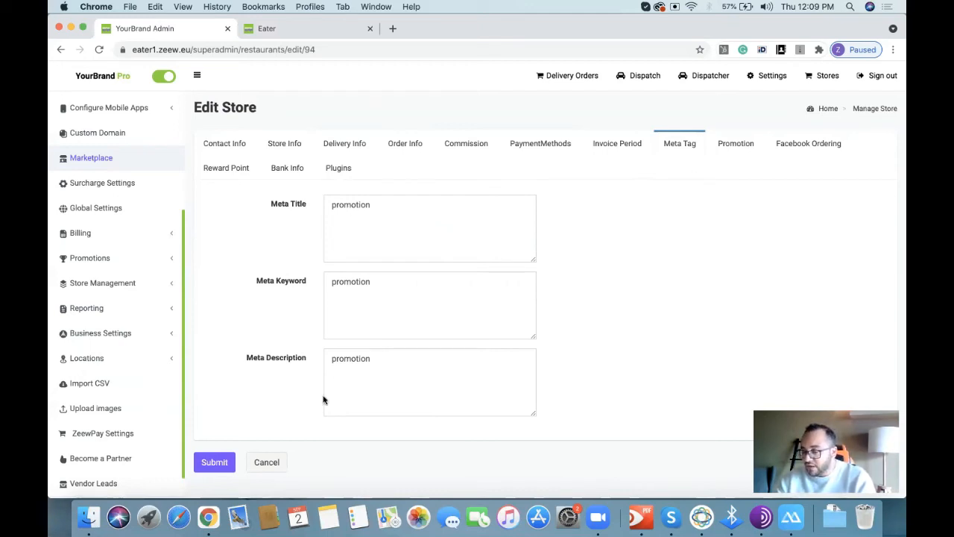
{"action": "left_click", "coordinate": [738, 147]}
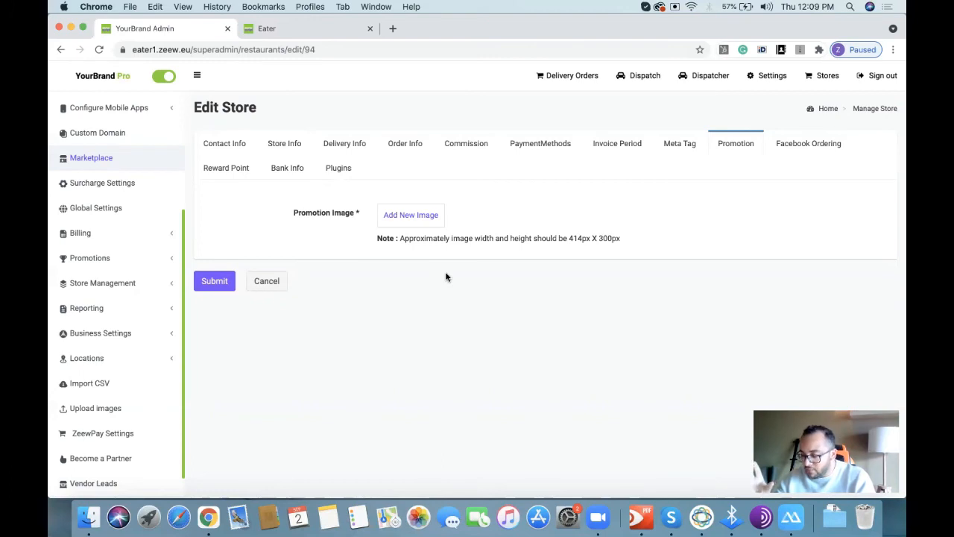
{"action": "left_click", "coordinate": [798, 151]}
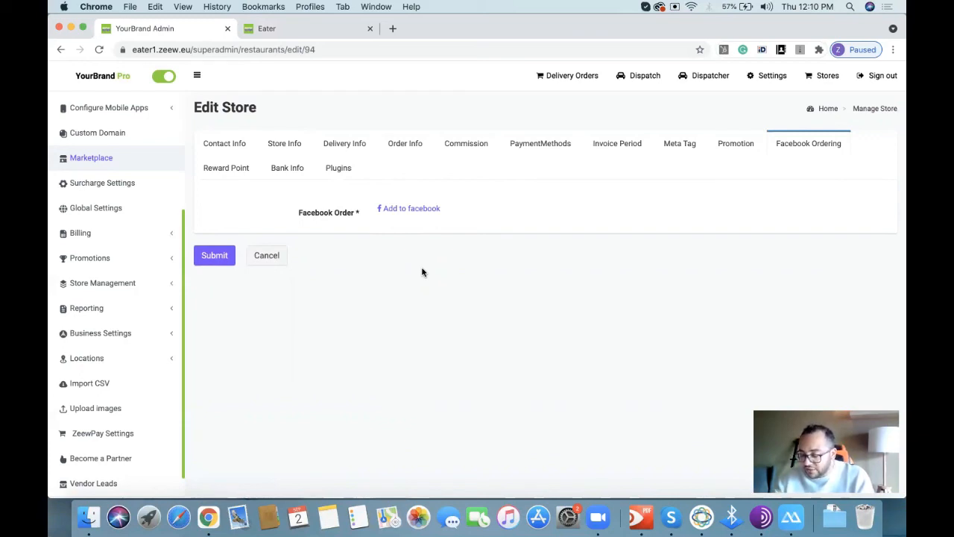
Step: Review the store's reward point option, bank detail fields and available plugins
{"action": "left_click", "coordinate": [230, 176]}
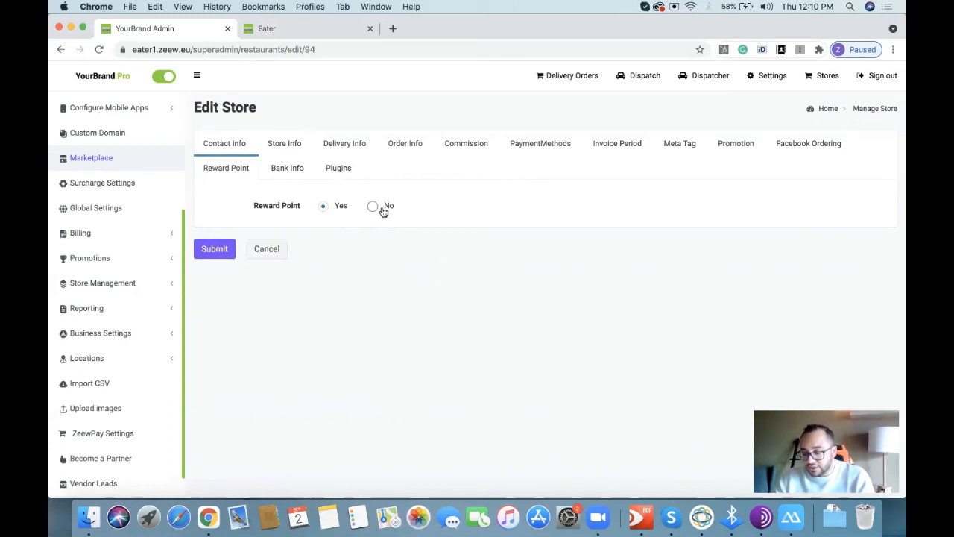
{"action": "left_click", "coordinate": [289, 170]}
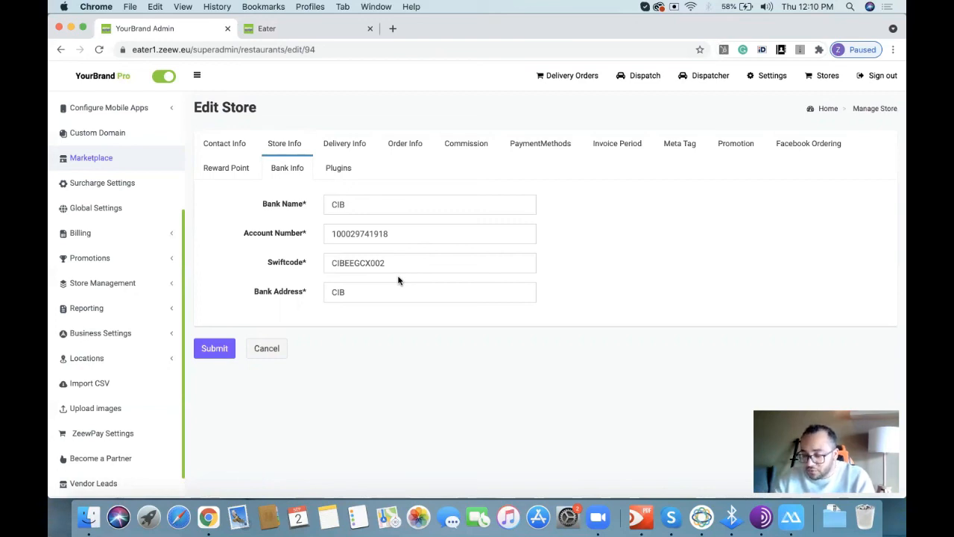
{"action": "left_click", "coordinate": [334, 167]}
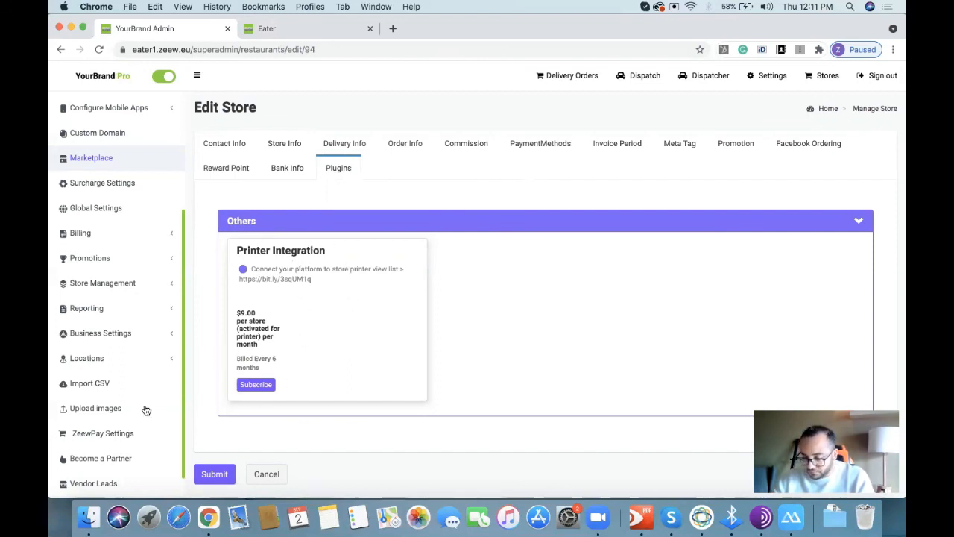
Step: Open the Menu Items page under Store Management
{"action": "scroll", "coordinate": [146, 410], "scroll_direction": "down", "scroll_amount": 4}
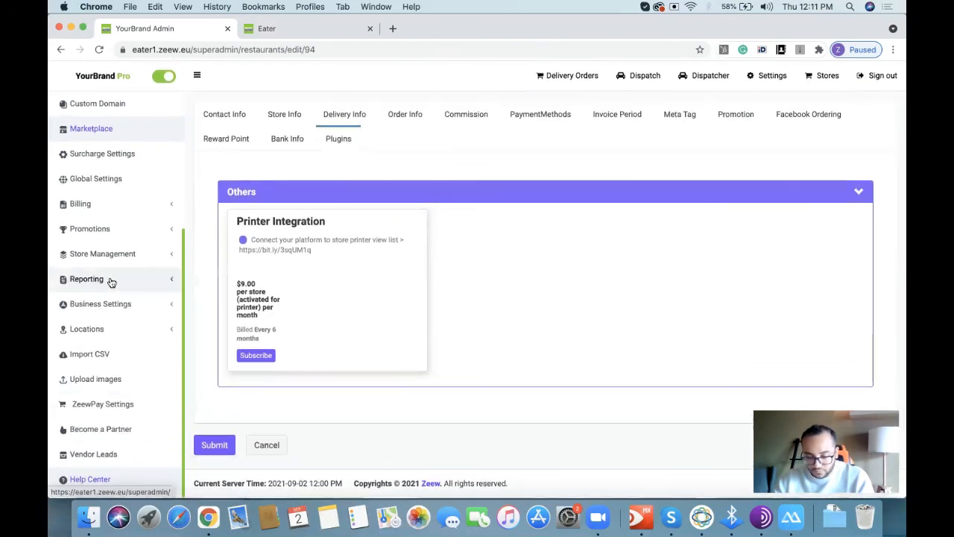
{"action": "left_click", "coordinate": [117, 255]}
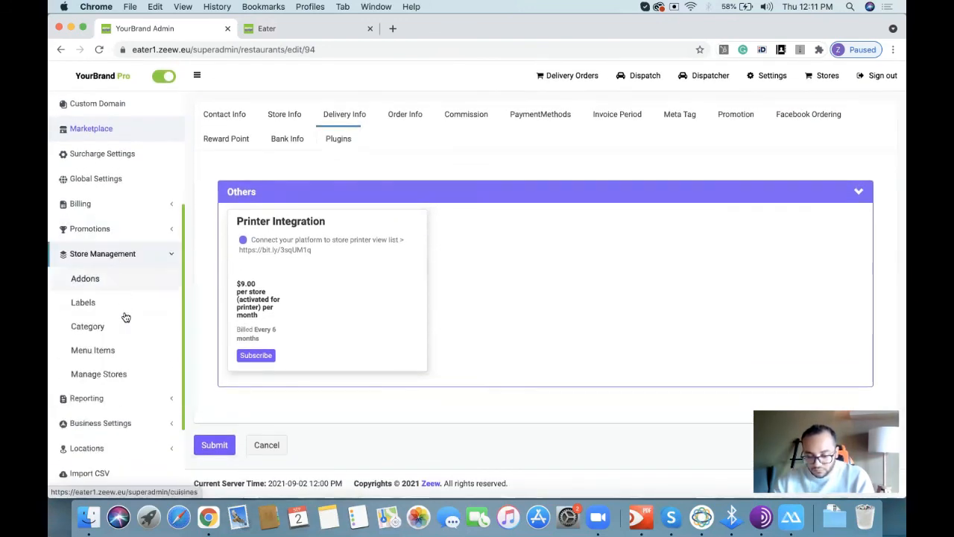
{"action": "left_click", "coordinate": [131, 351]}
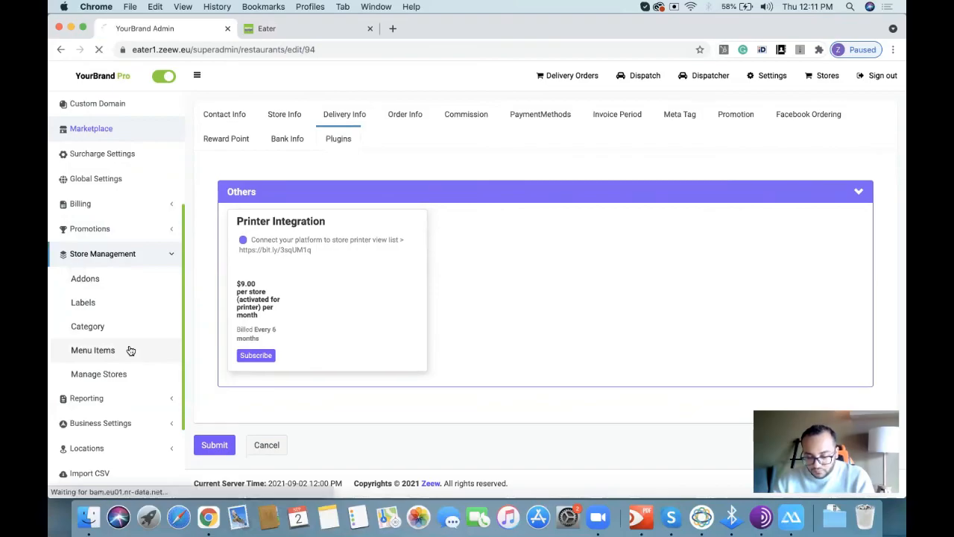